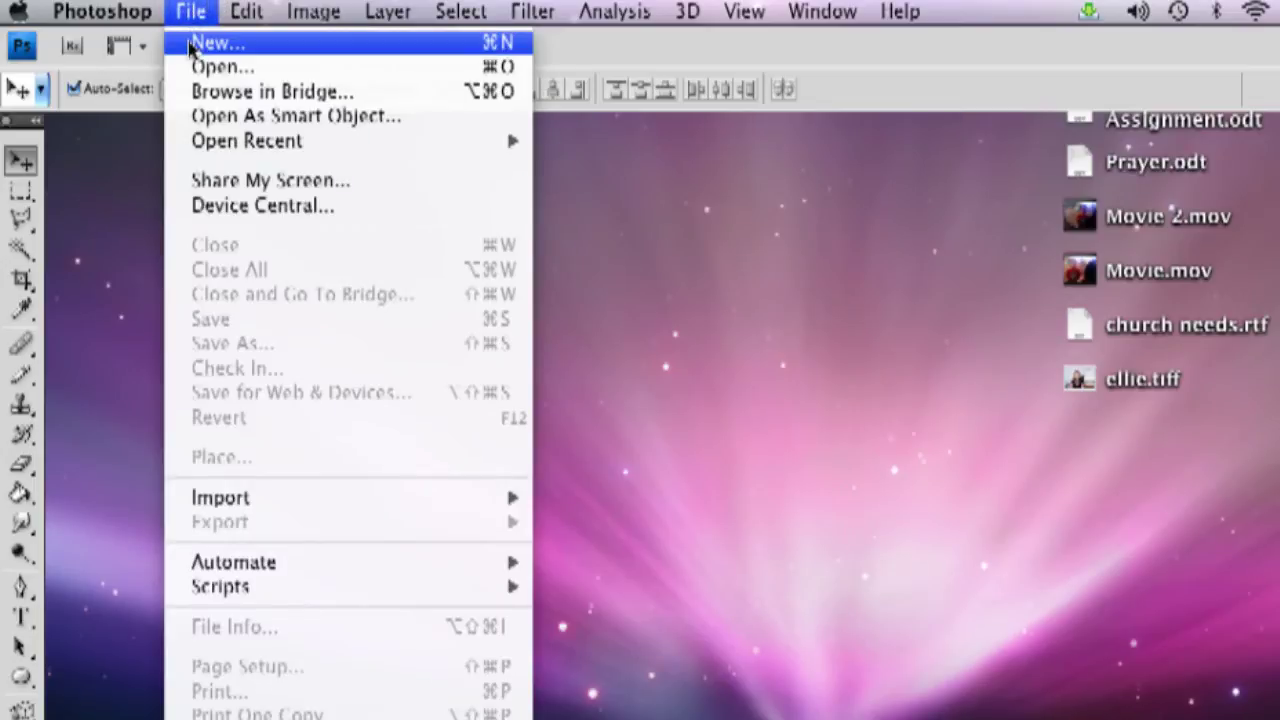
# - Create a new white 7 × 5 inch, 72 ppi RGB document named 'car'
pyautogui.click(190, 43)
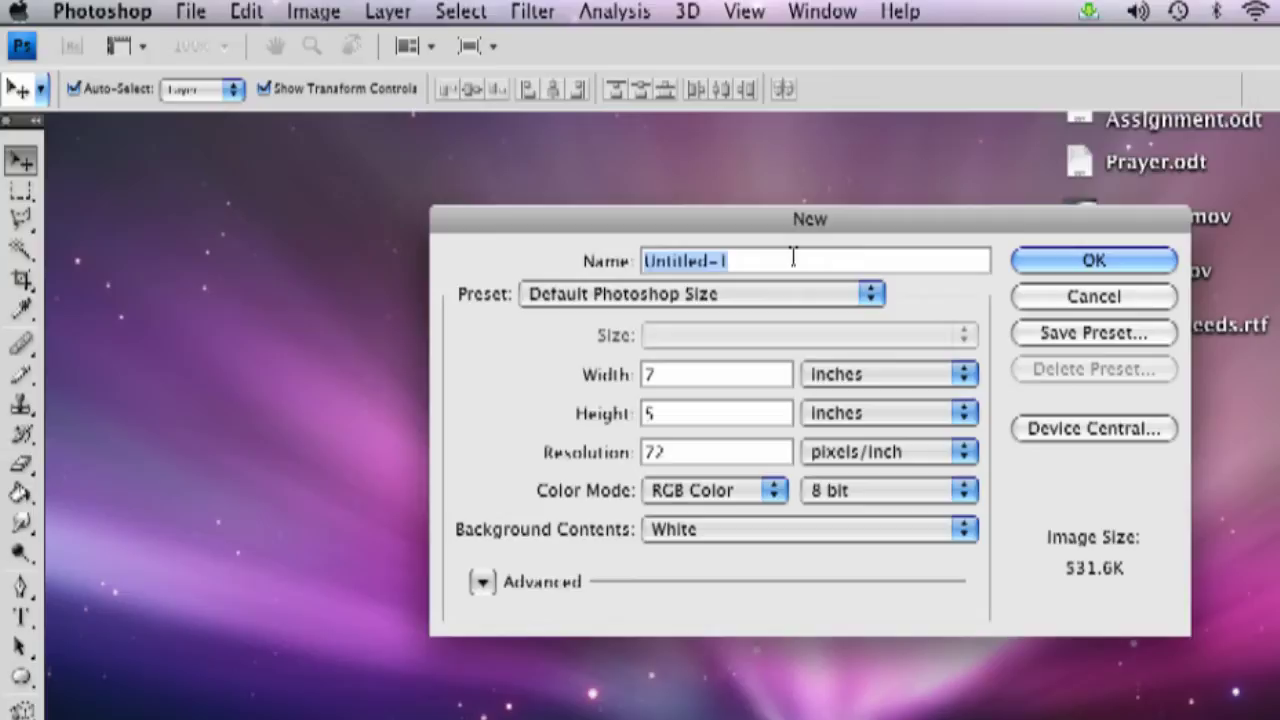
pyautogui.write('car')
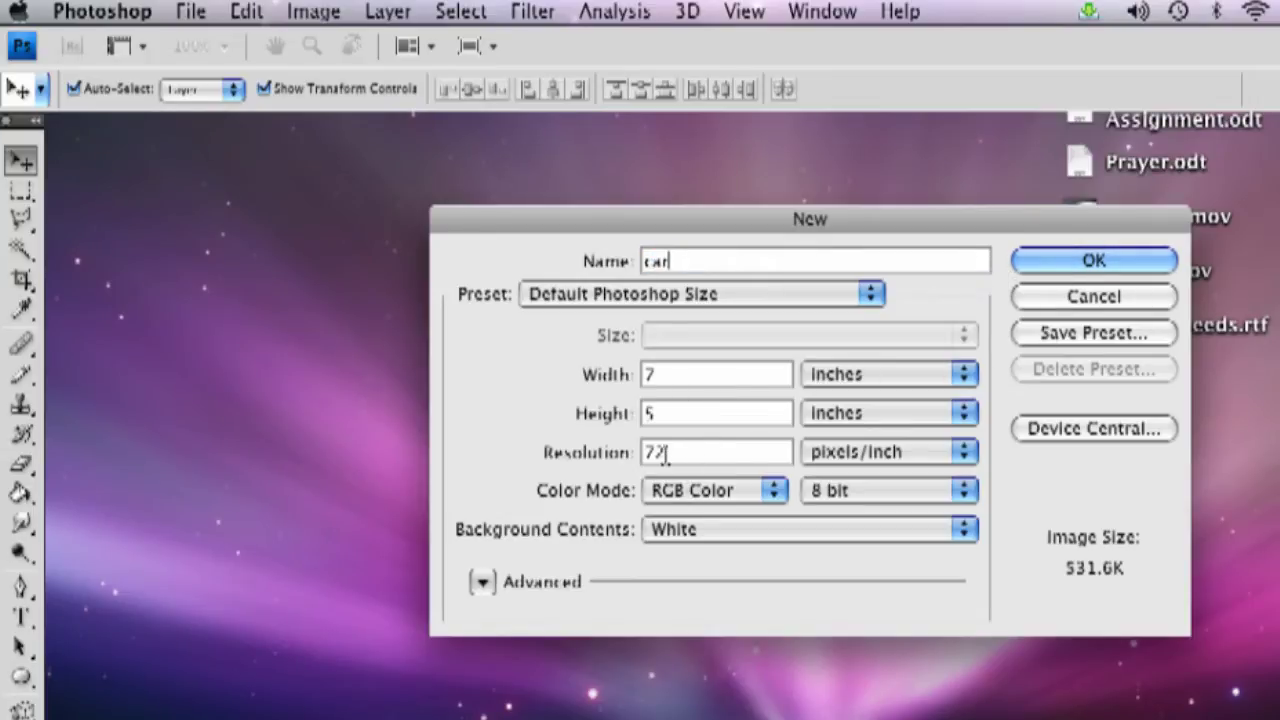
pyautogui.click(1076, 265)
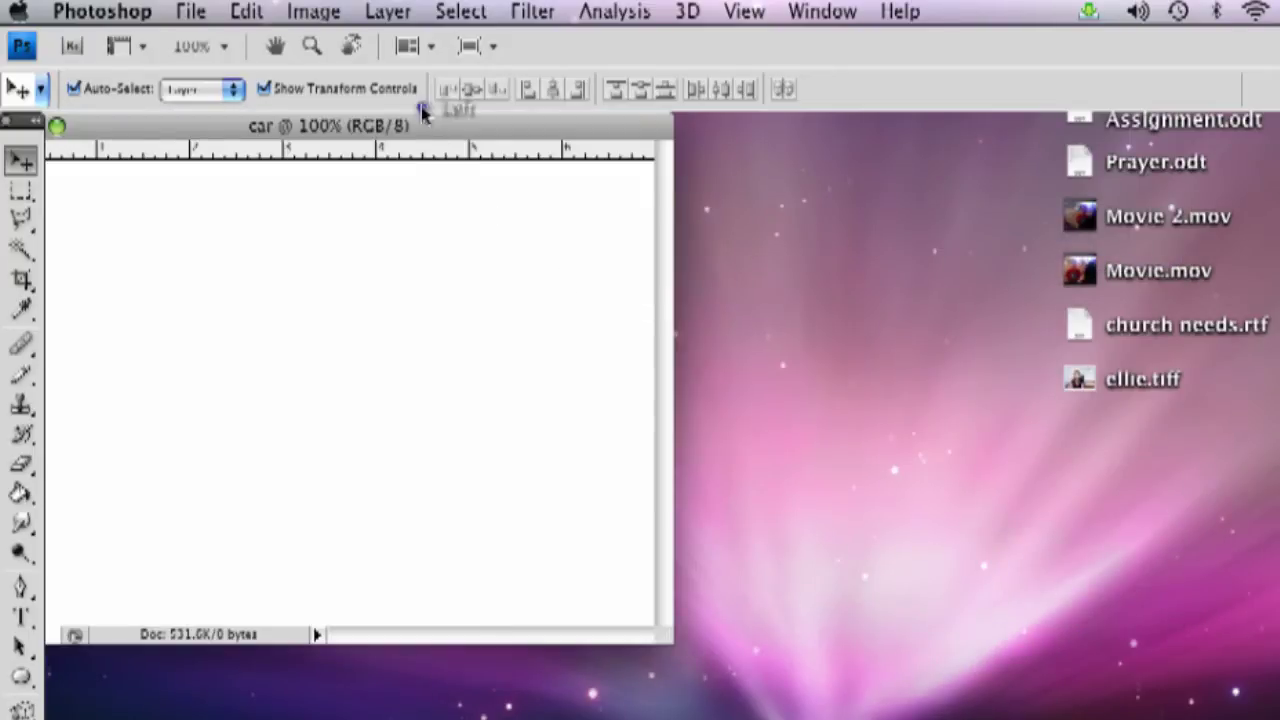
# - Draw a small ellipse circle as Shape 1 and move it lower-left on the canvas
pyautogui.moveTo(463, 131); pyautogui.dragTo(561, 147)
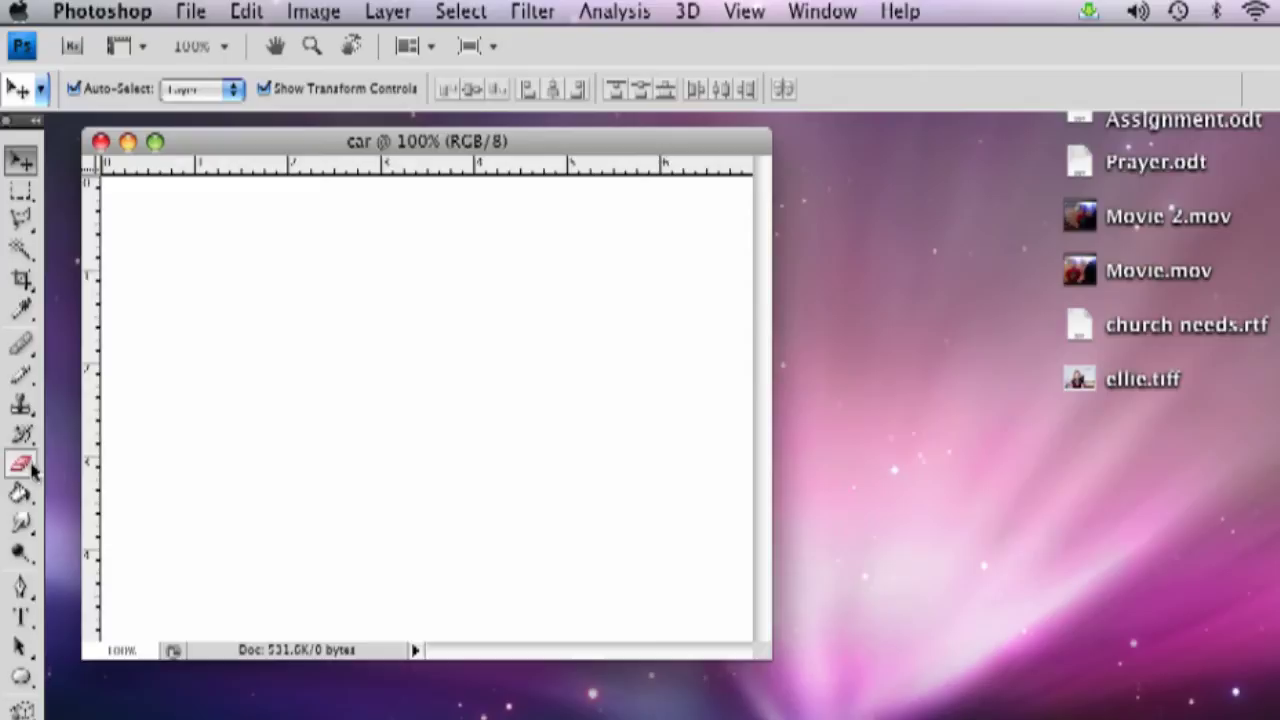
pyautogui.click(22, 679)
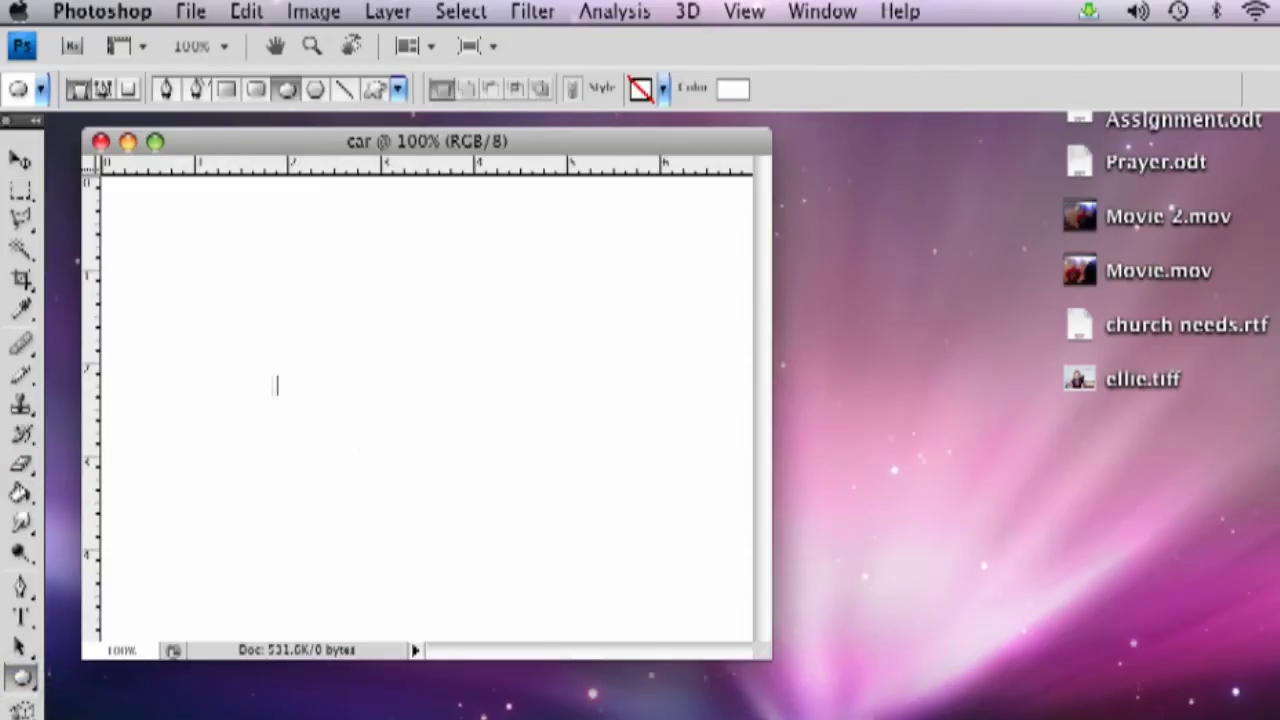
pyautogui.moveTo(253, 377); pyautogui.dragTo(326, 454)
pyautogui.press('v')
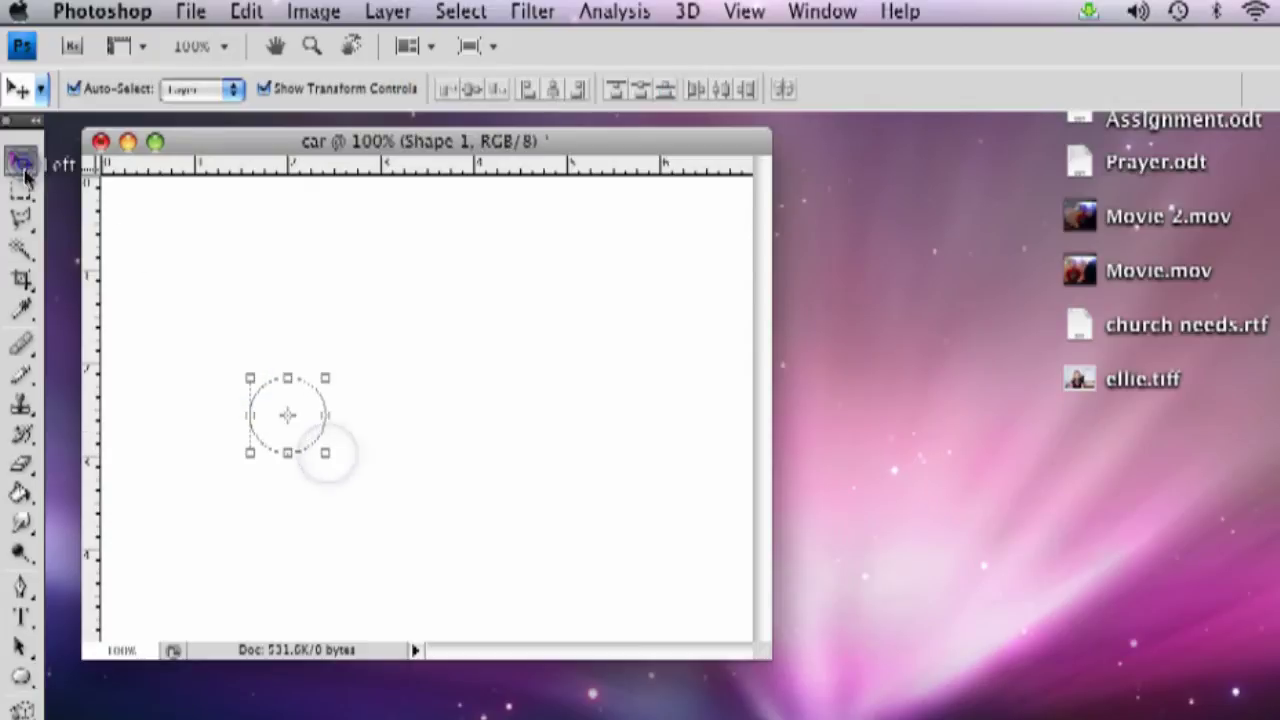
pyautogui.click(277, 402)
pyautogui.moveTo(277, 402); pyautogui.dragTo(279, 462)
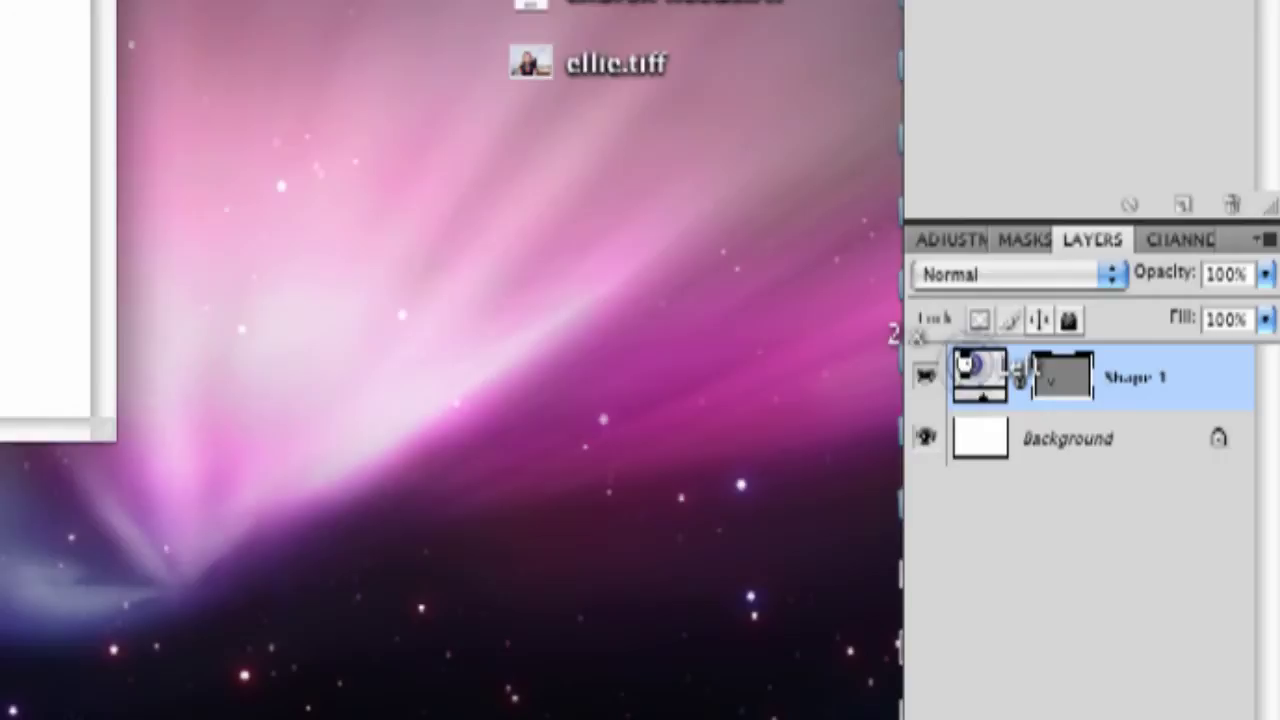
# - Fill the Shape 1 circle with near-black #010101
pyautogui.doubleClick(976, 376)
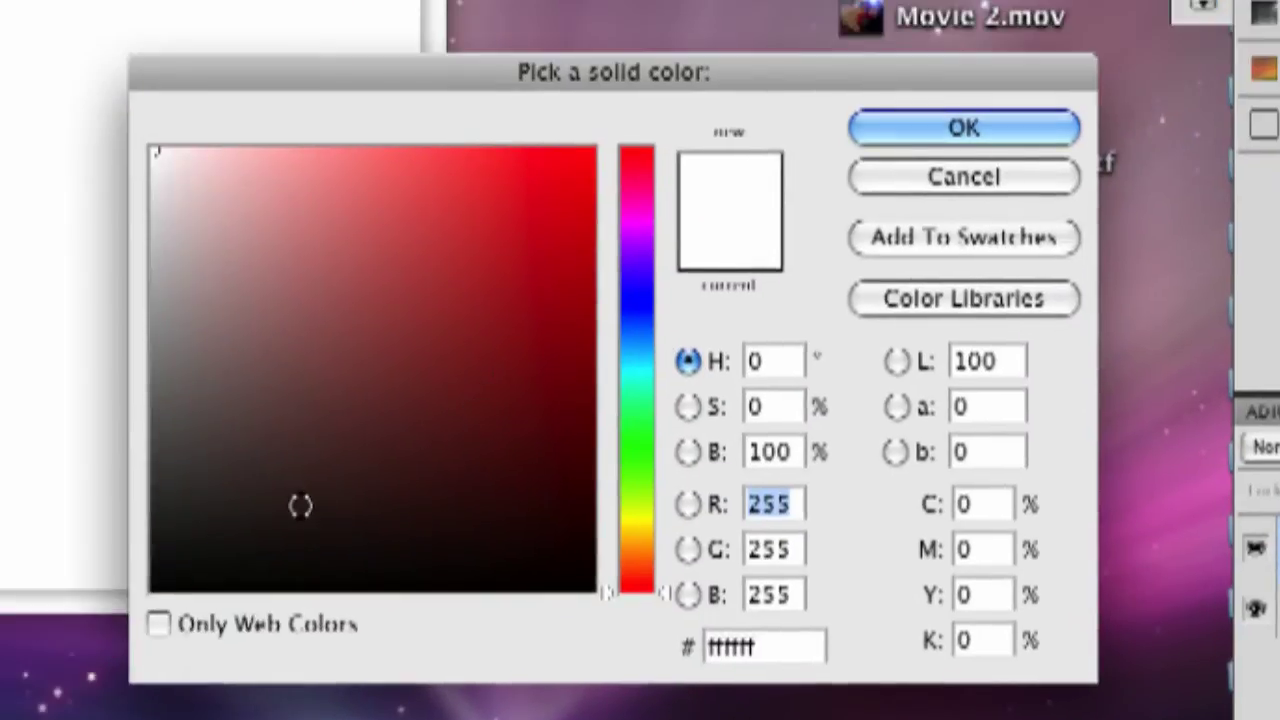
pyautogui.click(272, 590)
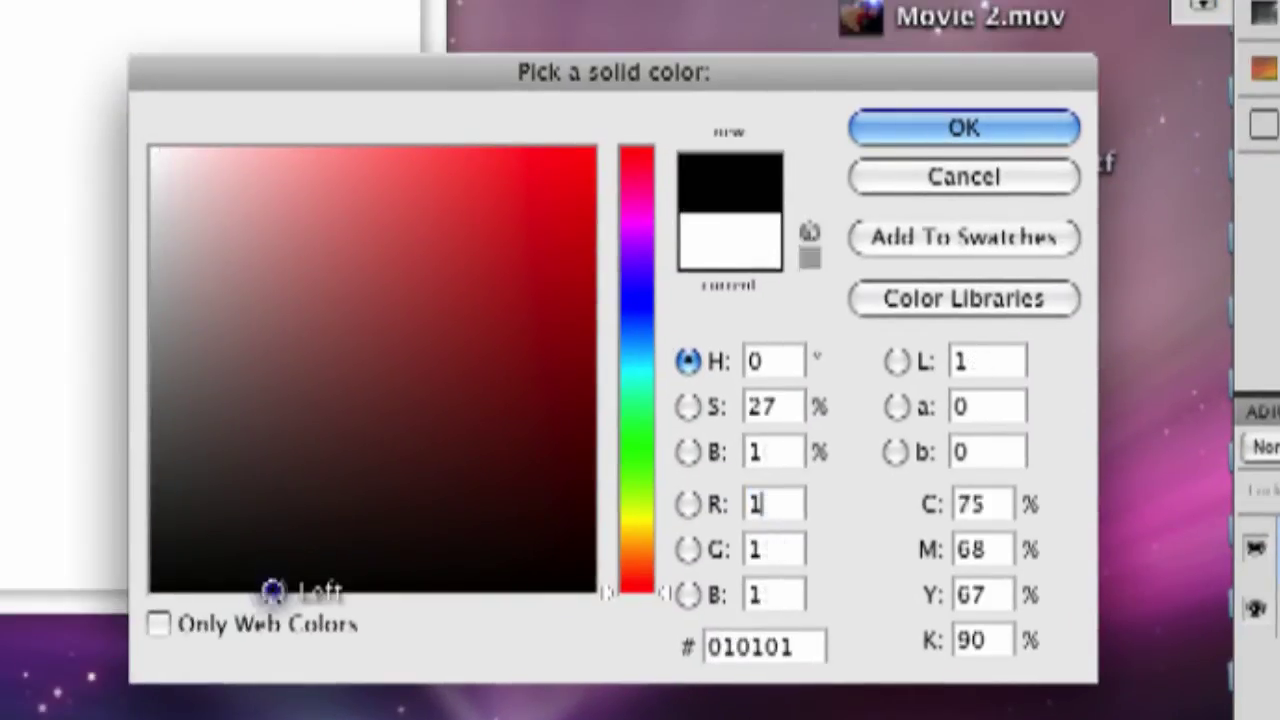
pyautogui.click(877, 128)
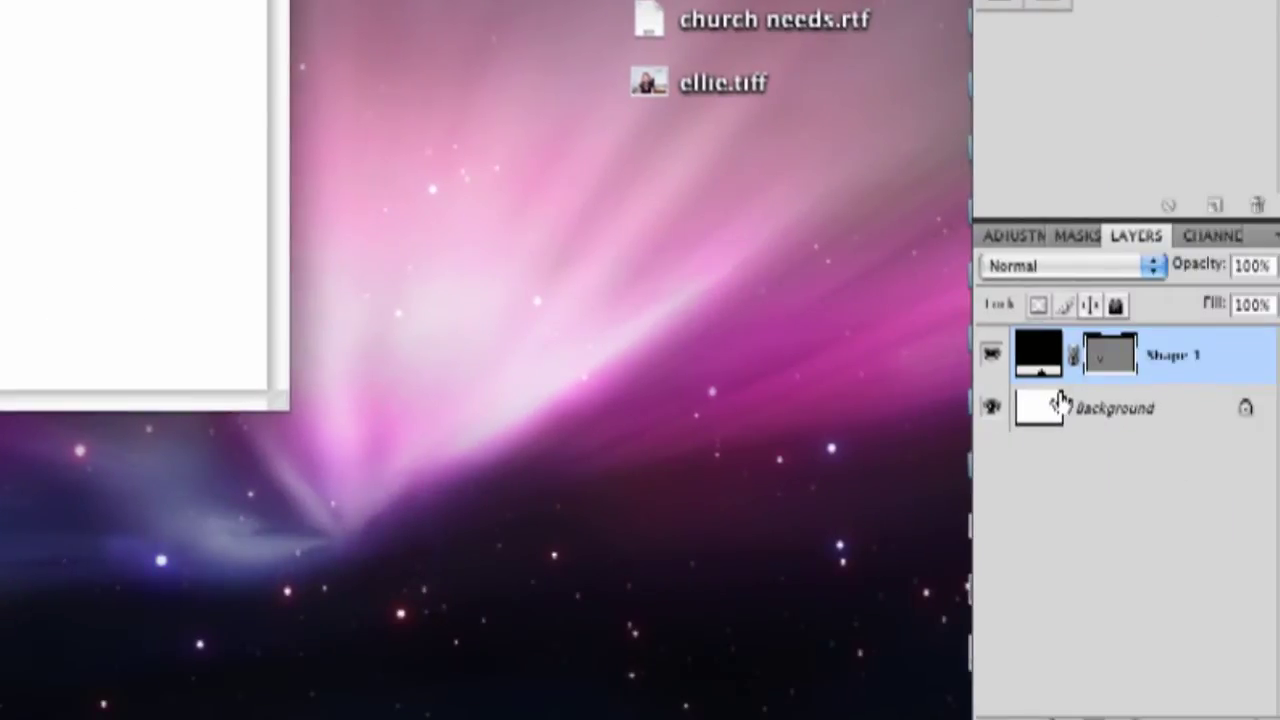
# - Duplicate the Shape 1 layer as 'Shape 1 copy'
pyautogui.rightClick(1174, 352)
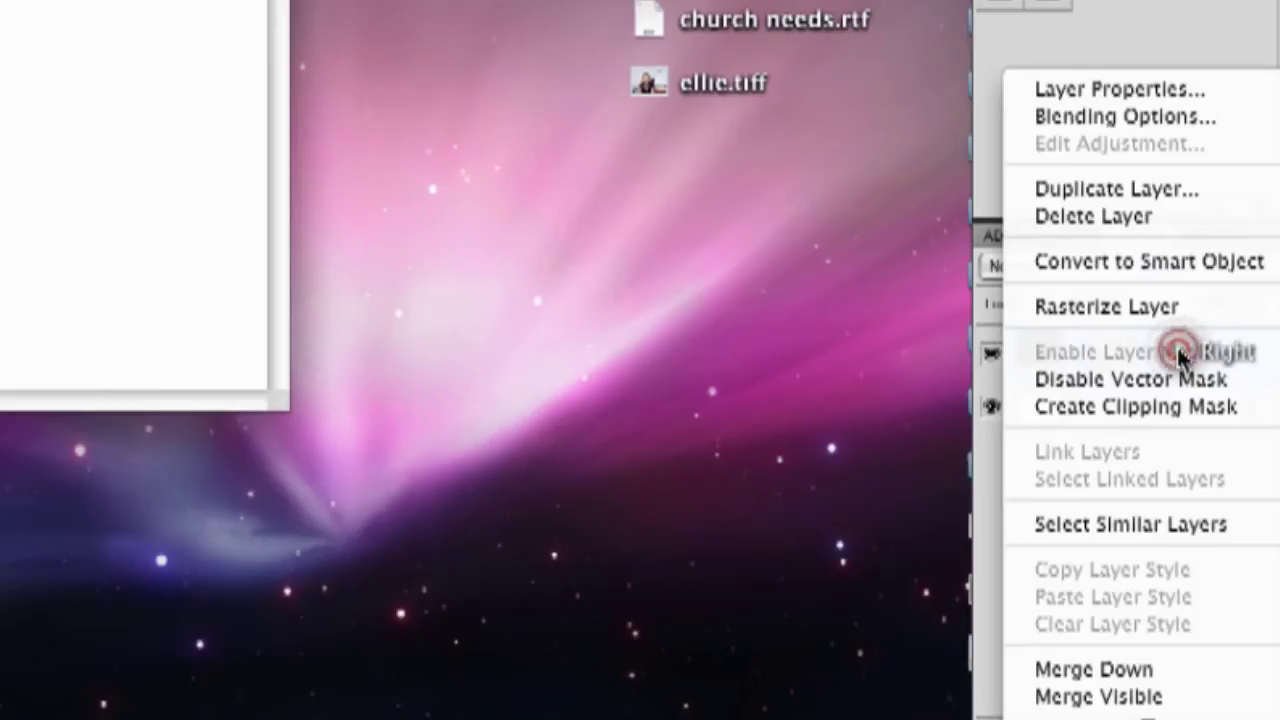
pyautogui.click(1150, 201)
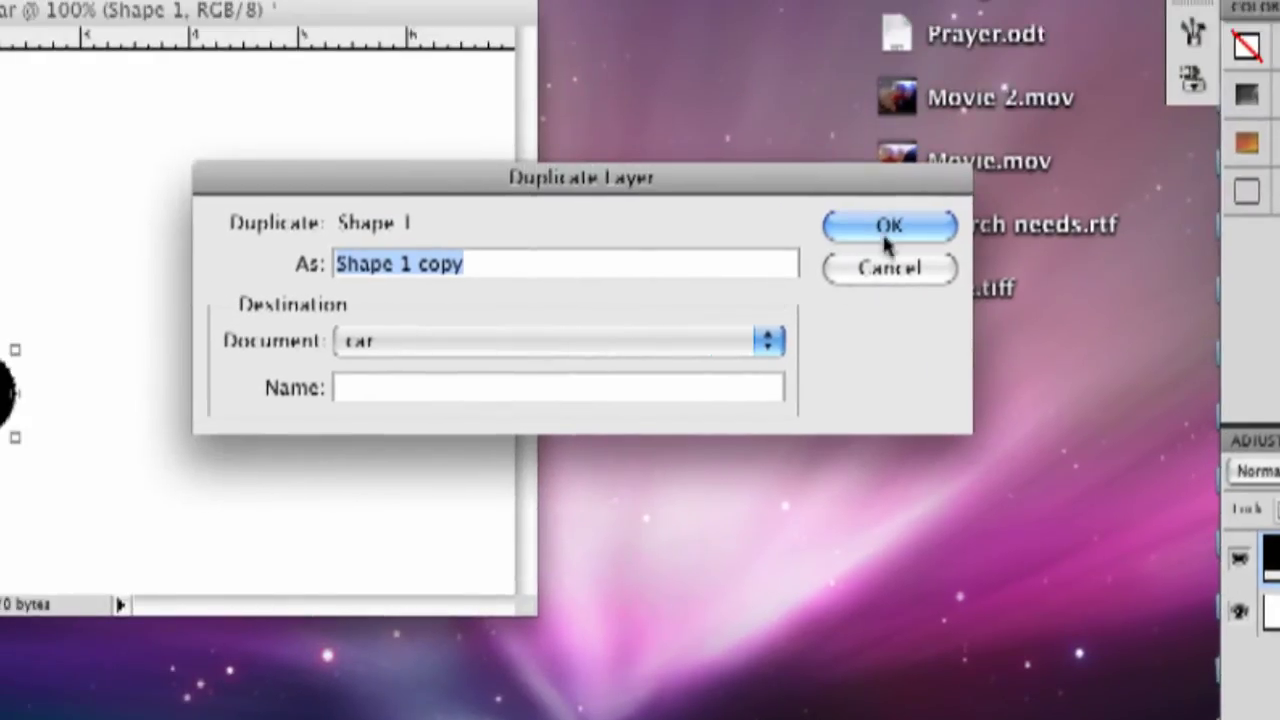
pyautogui.click(887, 230)
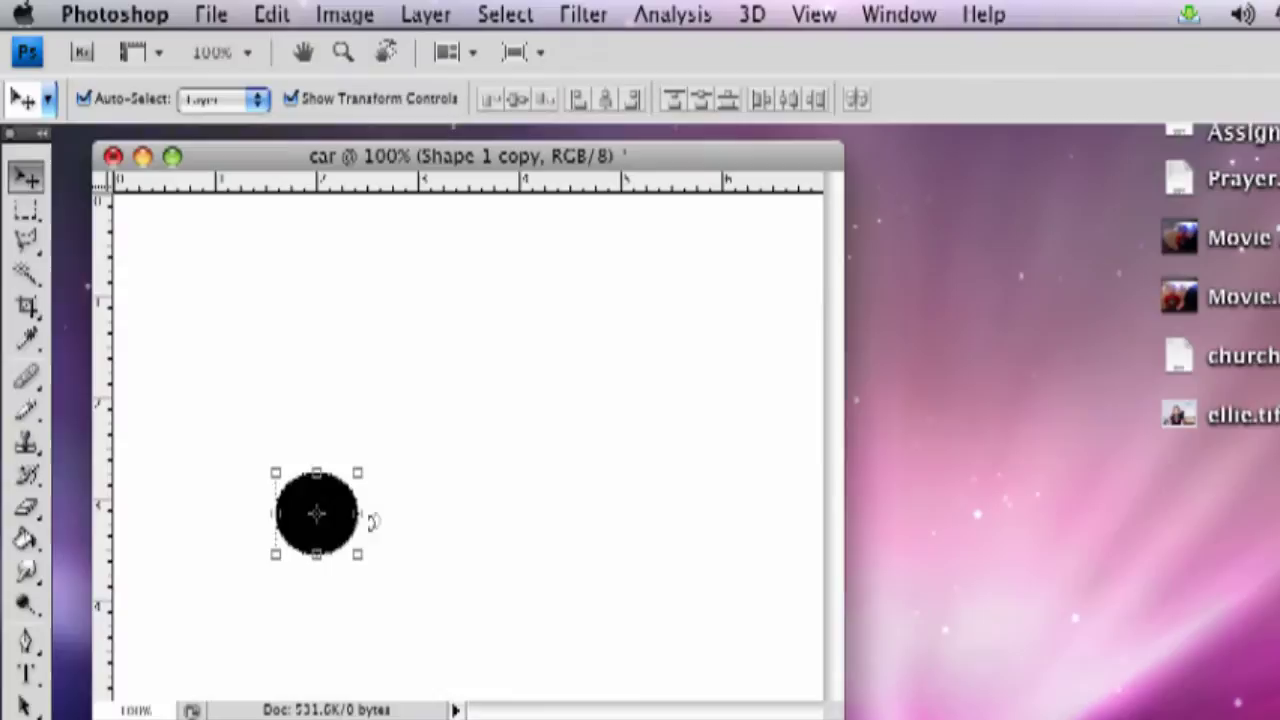
# - Move the copied circle to the right as the second wheel and deselect it
pyautogui.moveTo(336, 497); pyautogui.dragTo(631, 513)
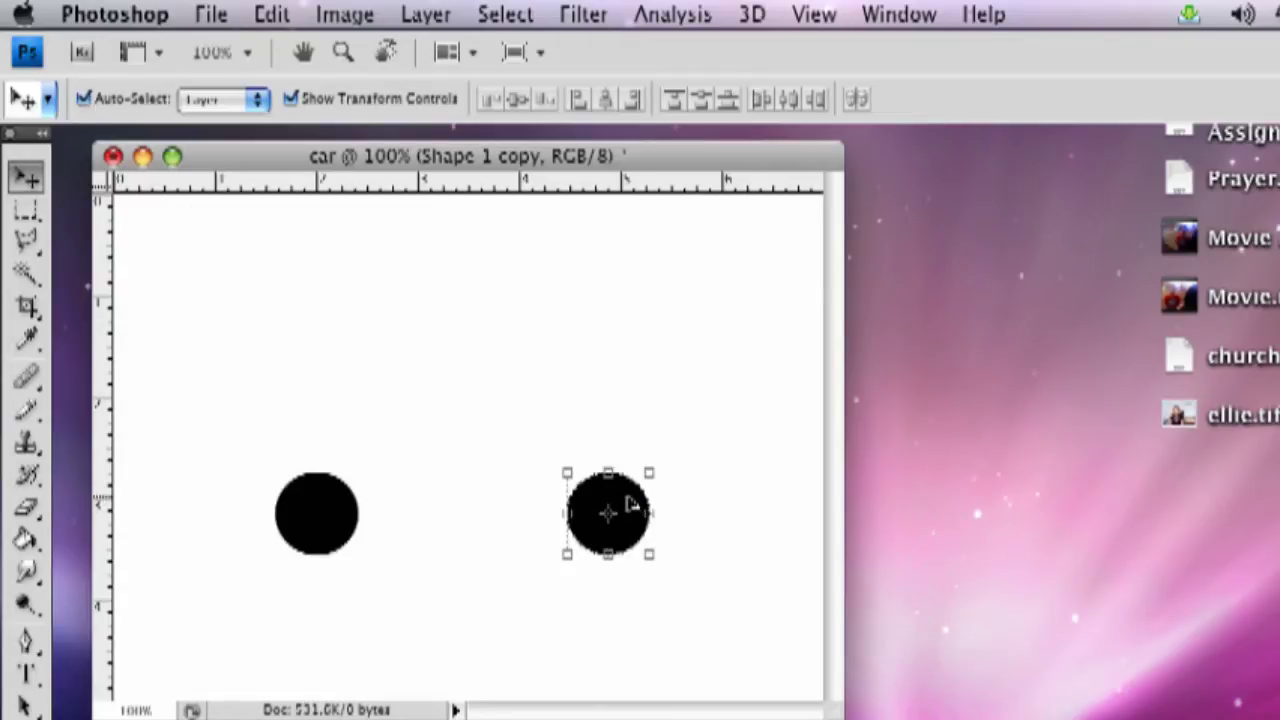
pyautogui.click(583, 447)
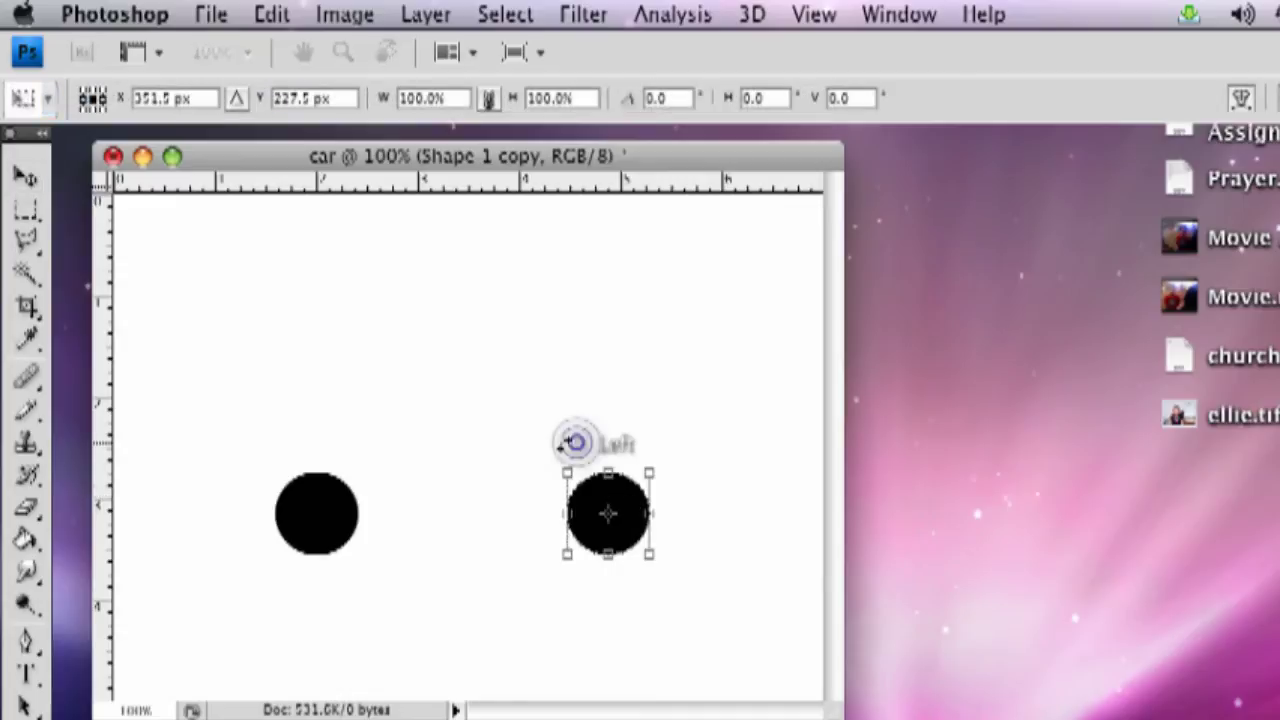
pyautogui.click(25, 175)
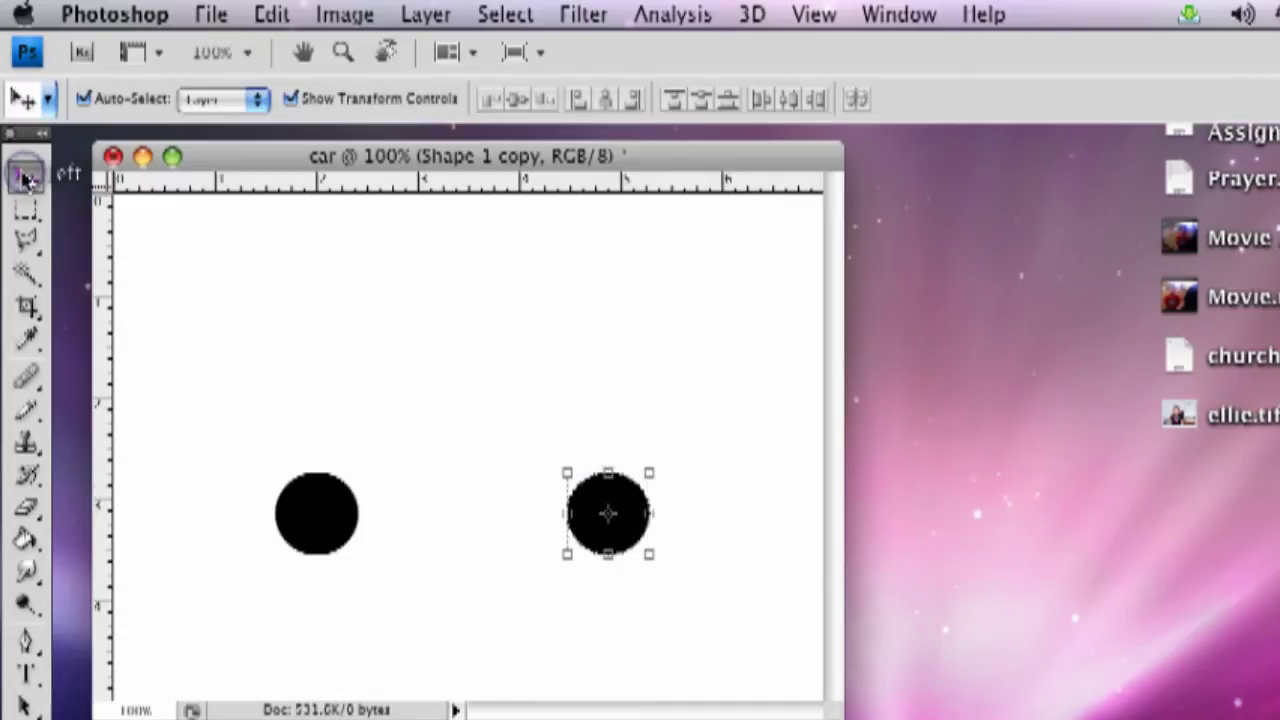
pyautogui.click(343, 311)
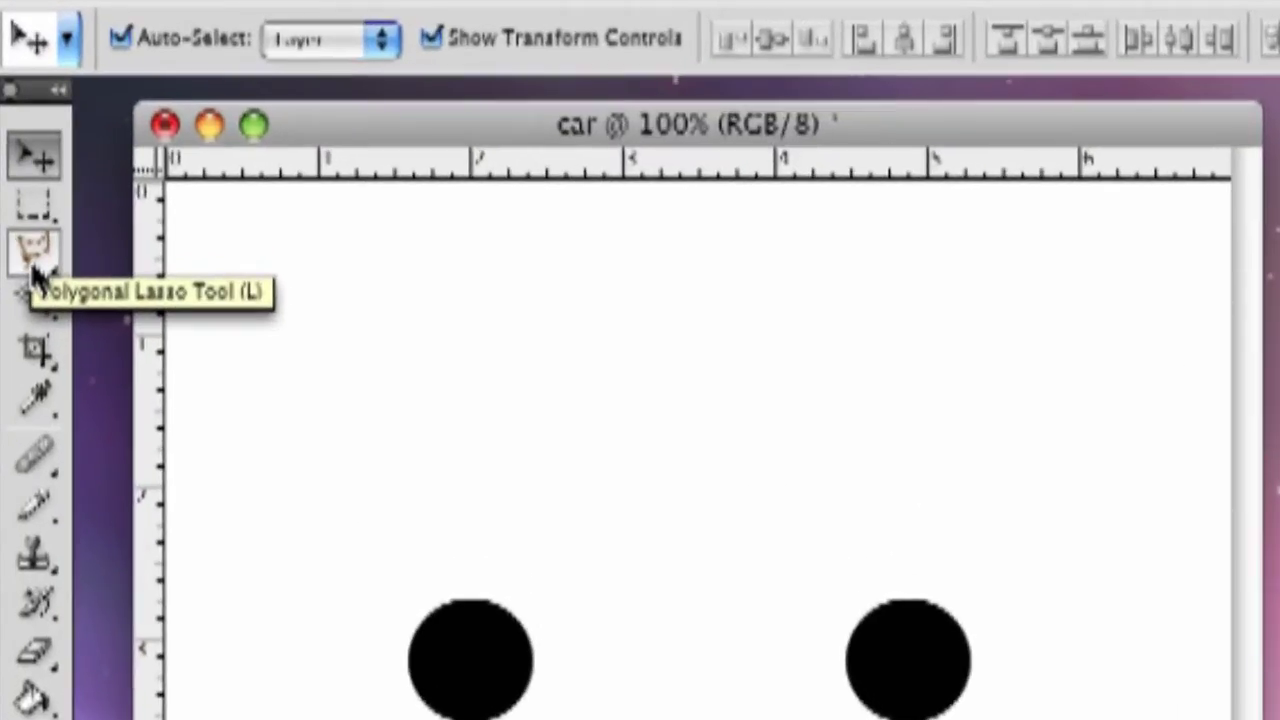
# - Trace the car body's bottom edge and front hood with the Polygonal Lasso
pyautogui.click(35, 268)
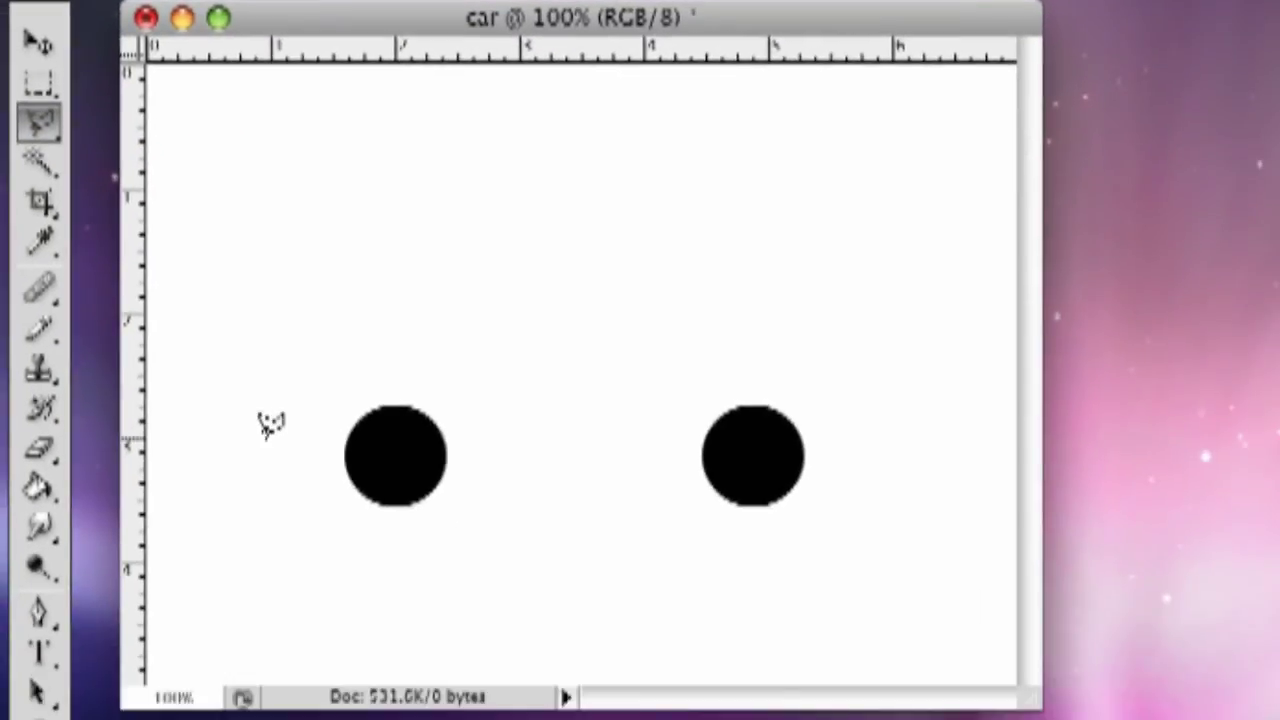
pyautogui.click(262, 437)
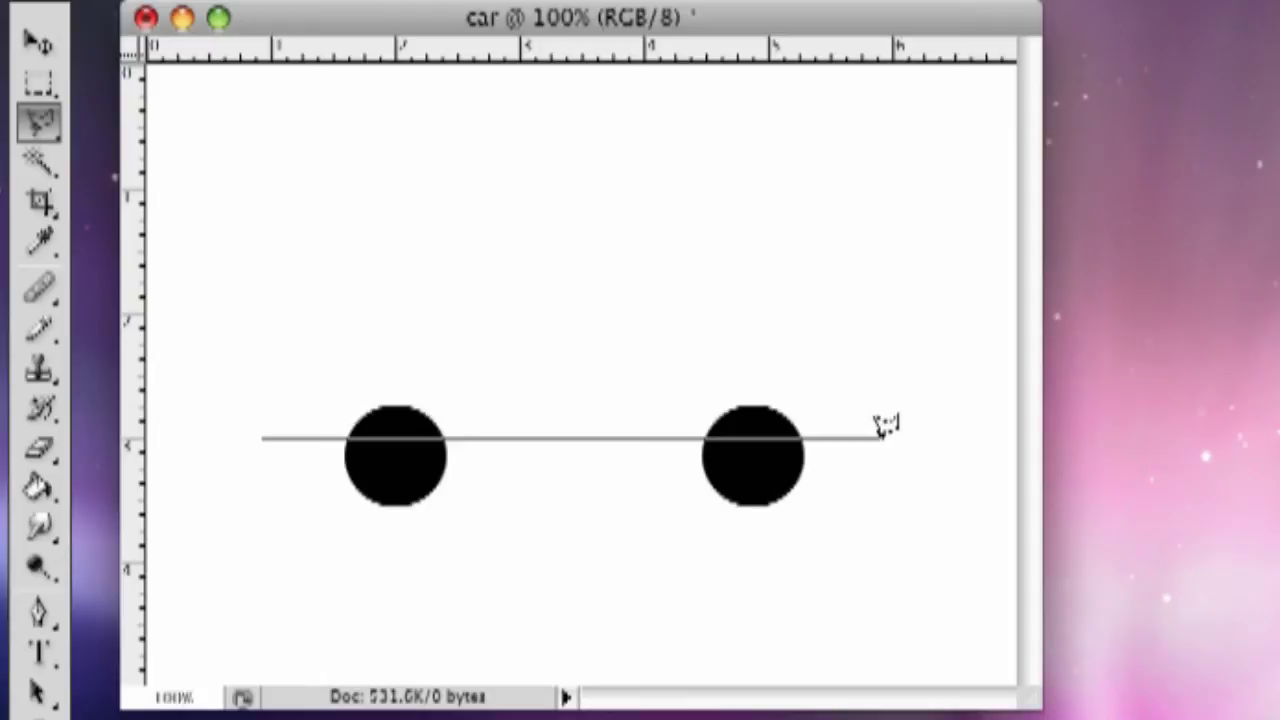
pyautogui.click(886, 437)
pyautogui.click(887, 396)
pyautogui.click(870, 389)
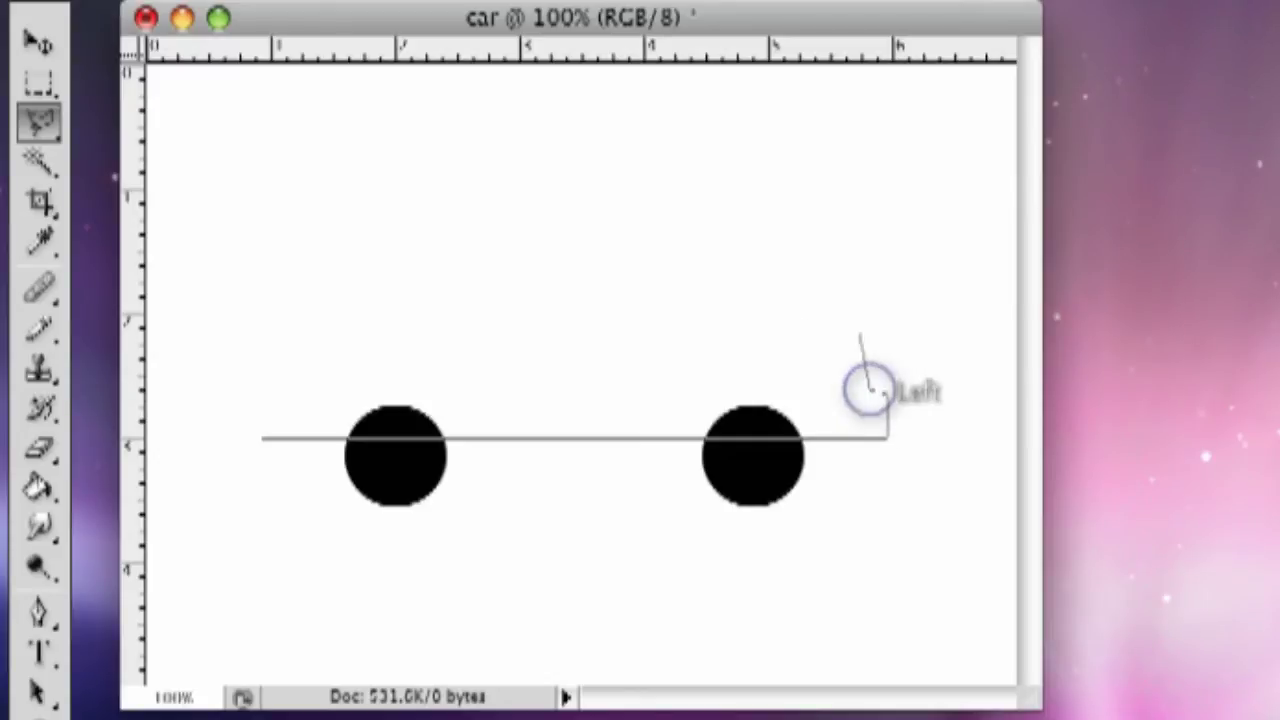
pyautogui.click(851, 323)
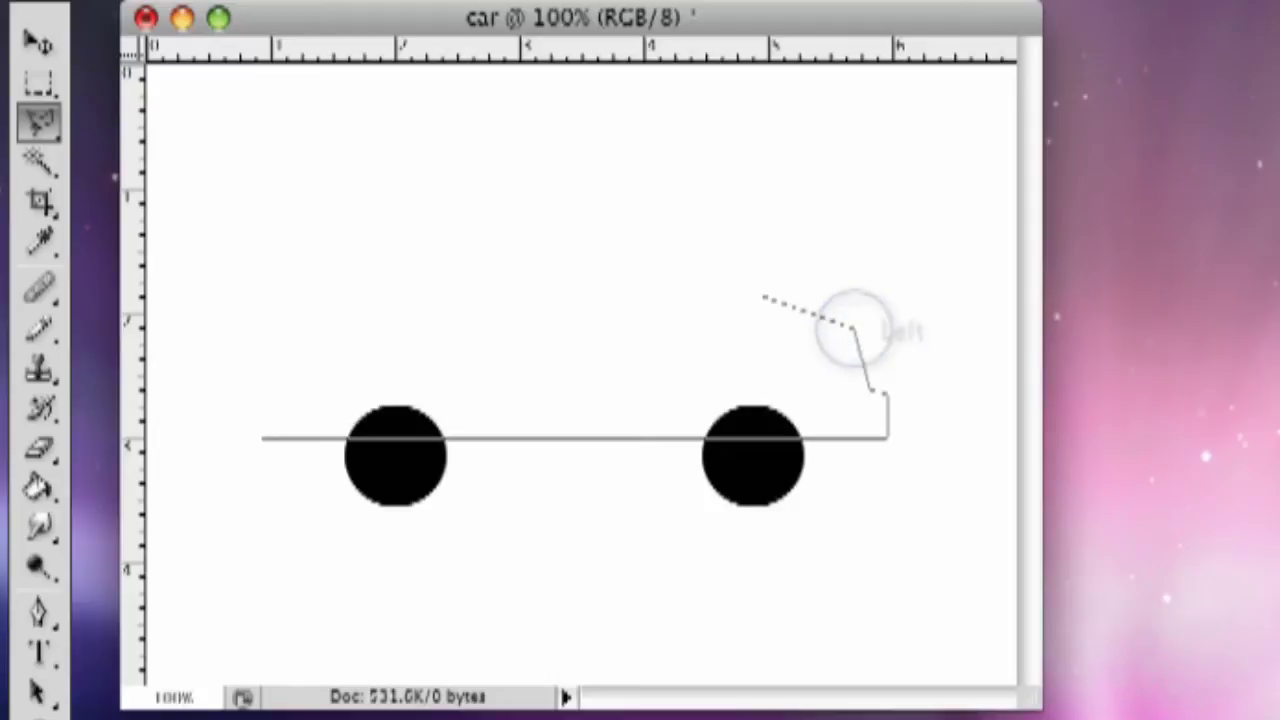
pyautogui.click(841, 299)
pyautogui.click(765, 285)
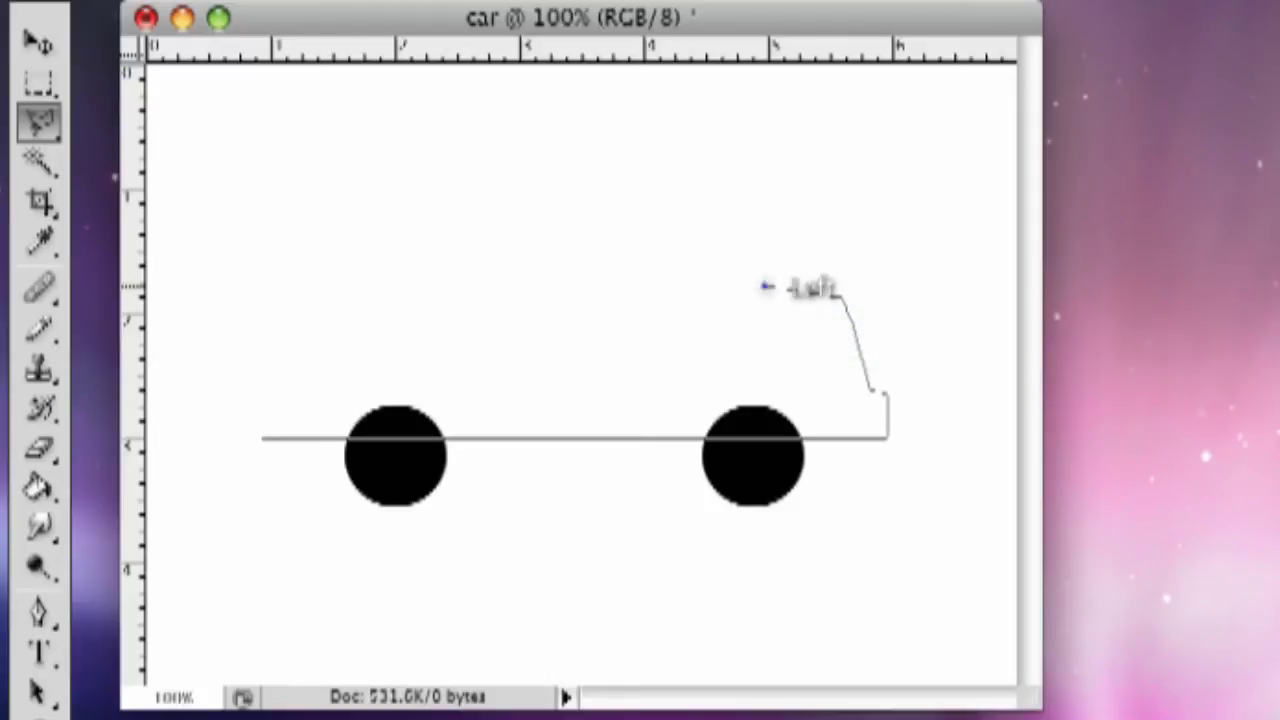
pyautogui.click(712, 290)
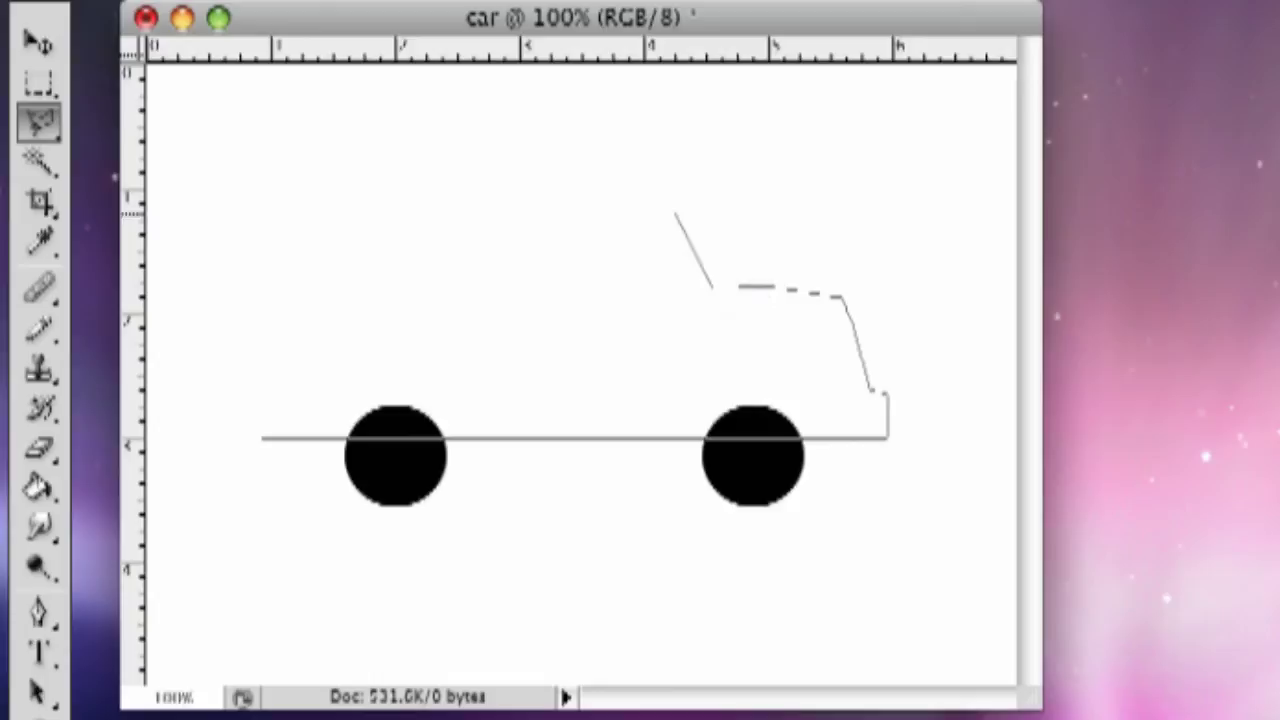
# - Continue the outline over the windshield, roof, trunk and left end, closing the selection
pyautogui.click(666, 200)
pyautogui.click(452, 199)
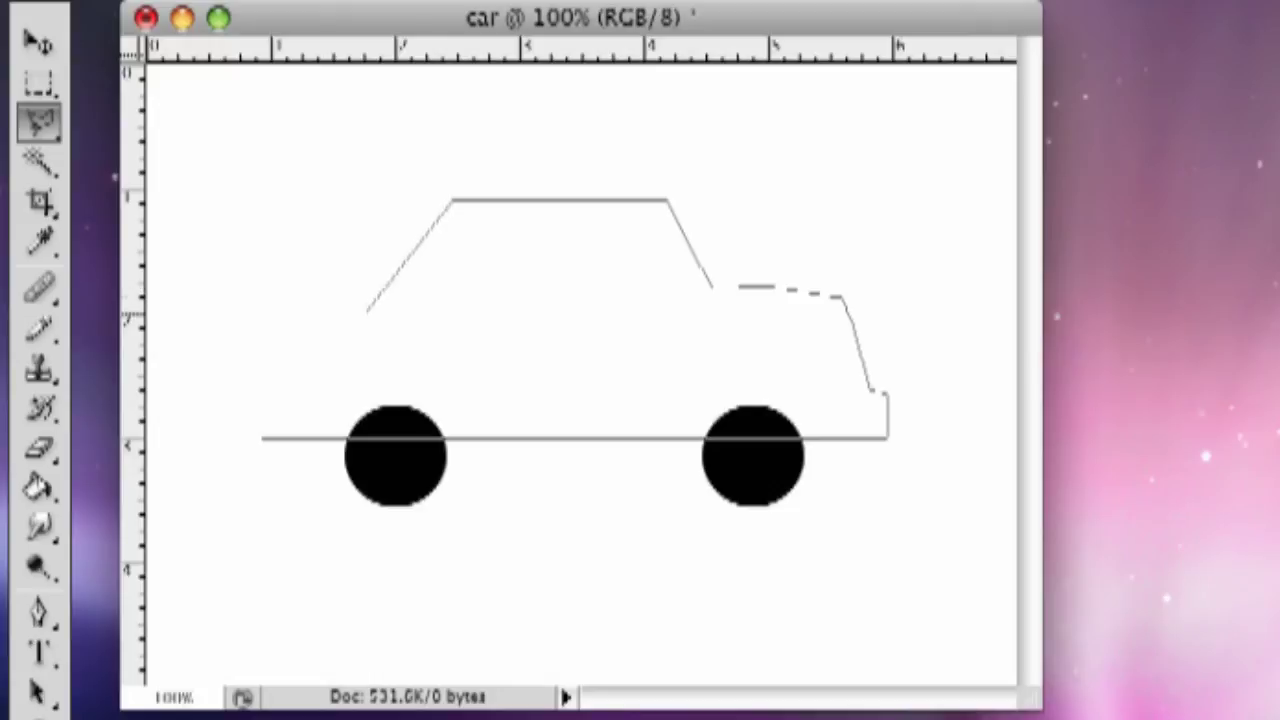
pyautogui.click(398, 285)
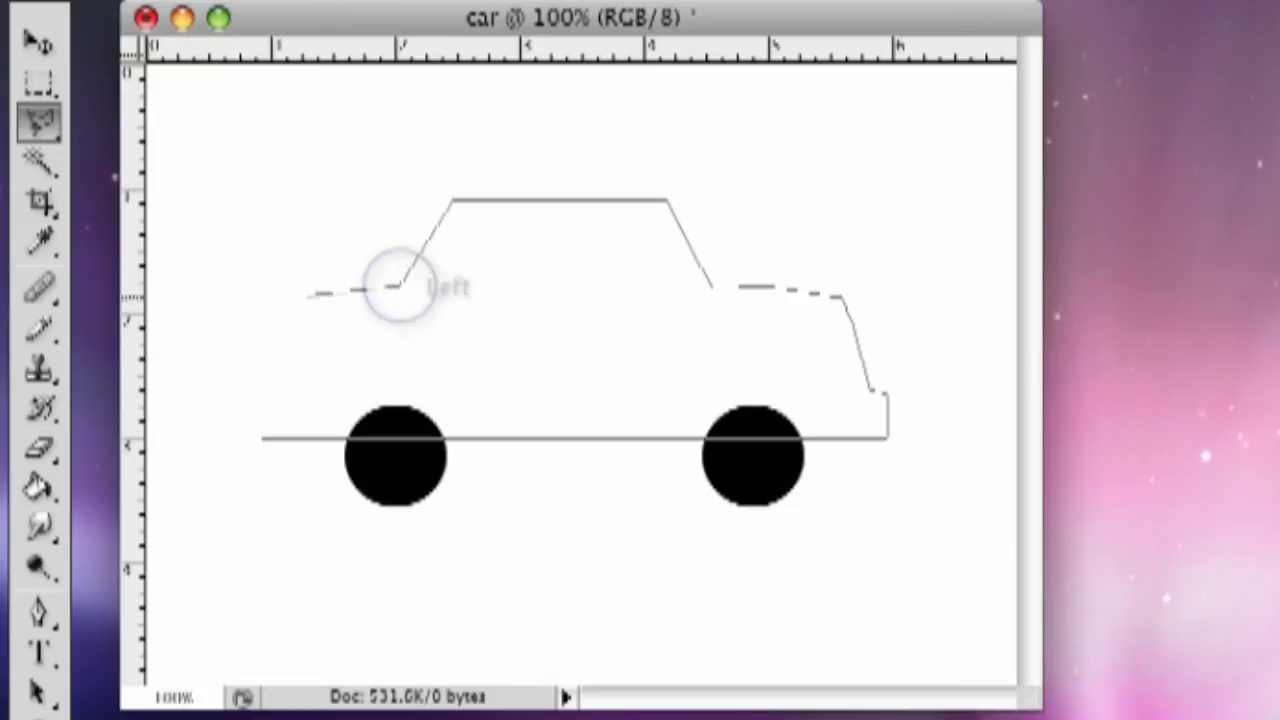
pyautogui.click(258, 308)
pyautogui.click(228, 354)
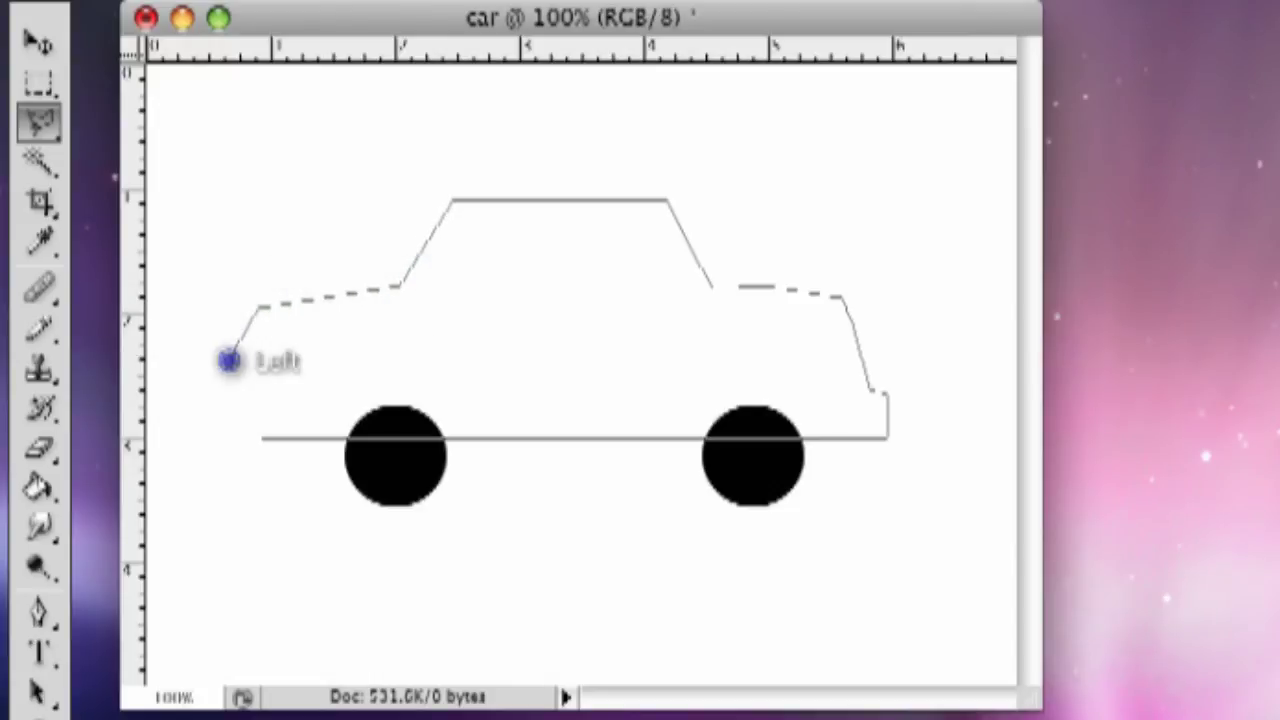
pyautogui.click(213, 366)
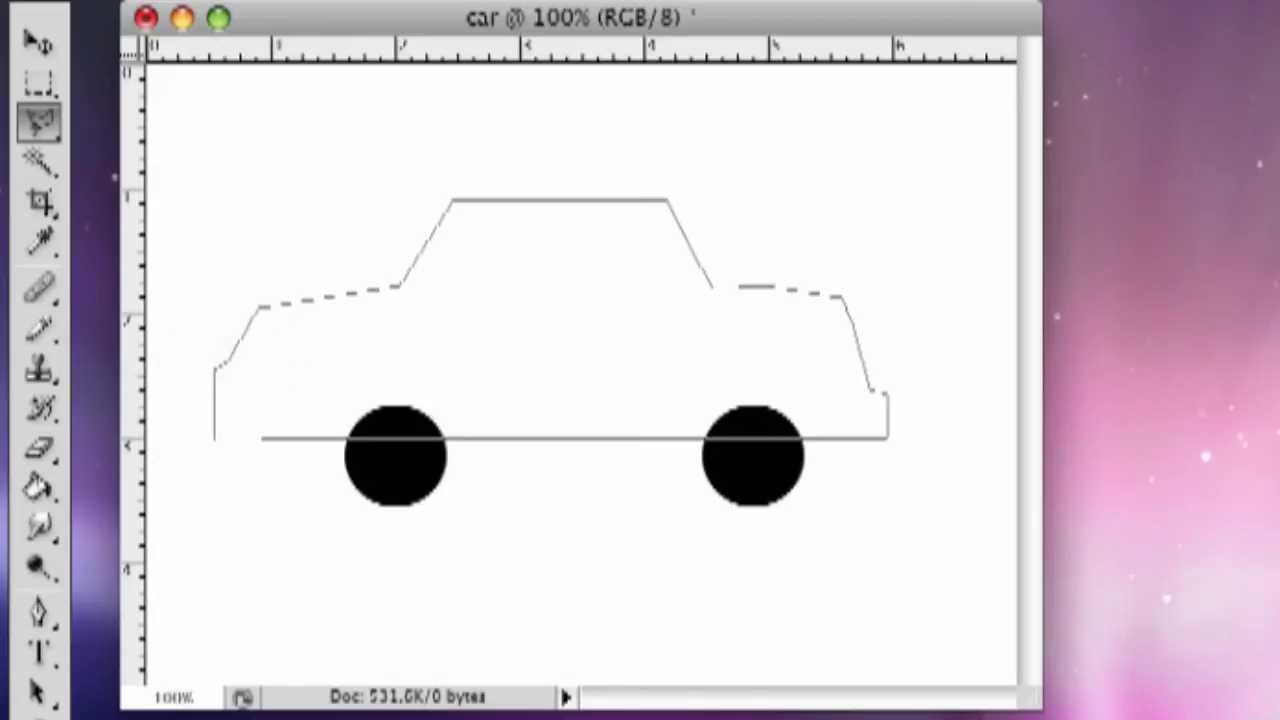
pyautogui.click(210, 437)
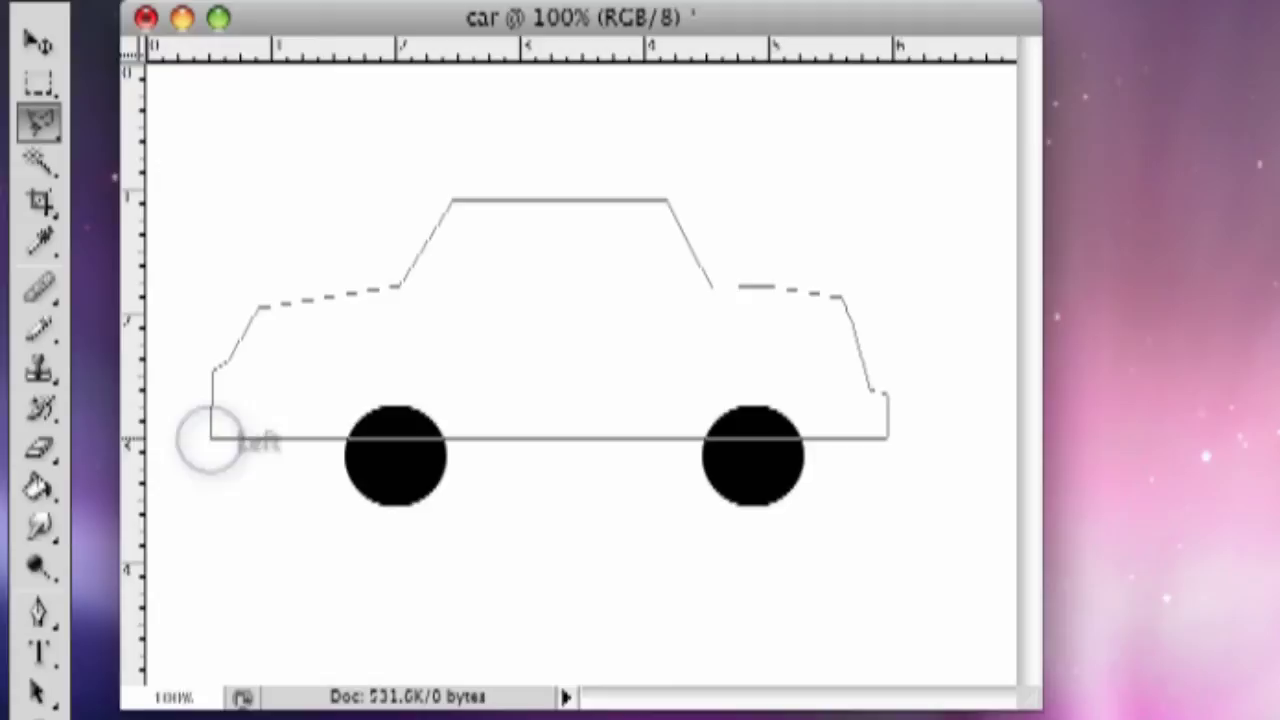
pyautogui.click(263, 438)
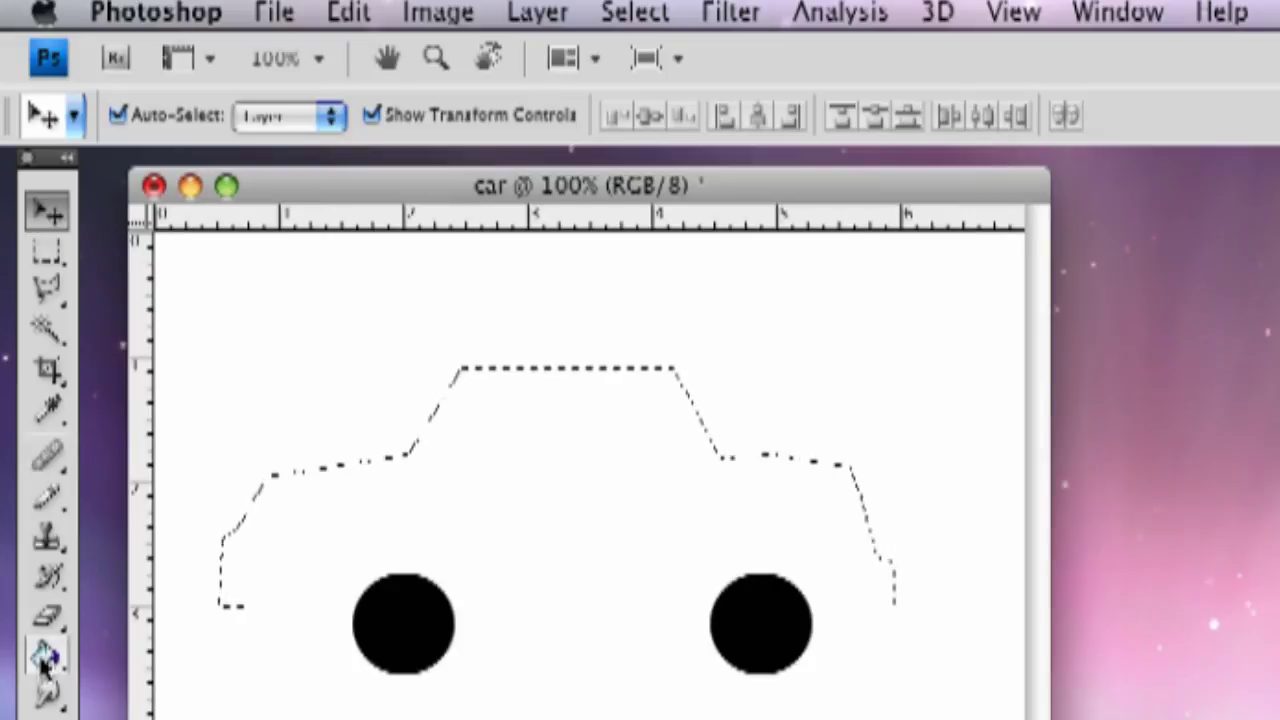
# - Choose the Paint Bucket and set the foreground colour to red
pyautogui.click(45, 658)
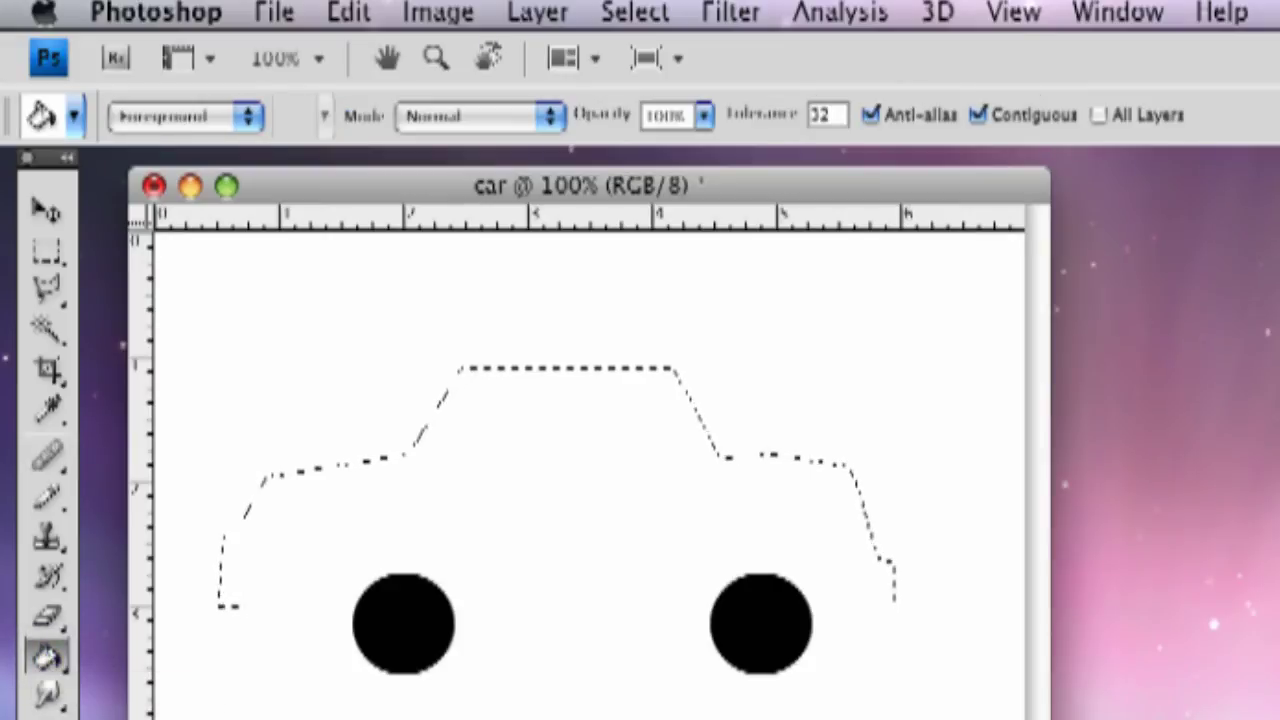
pyautogui.click(40, 715)
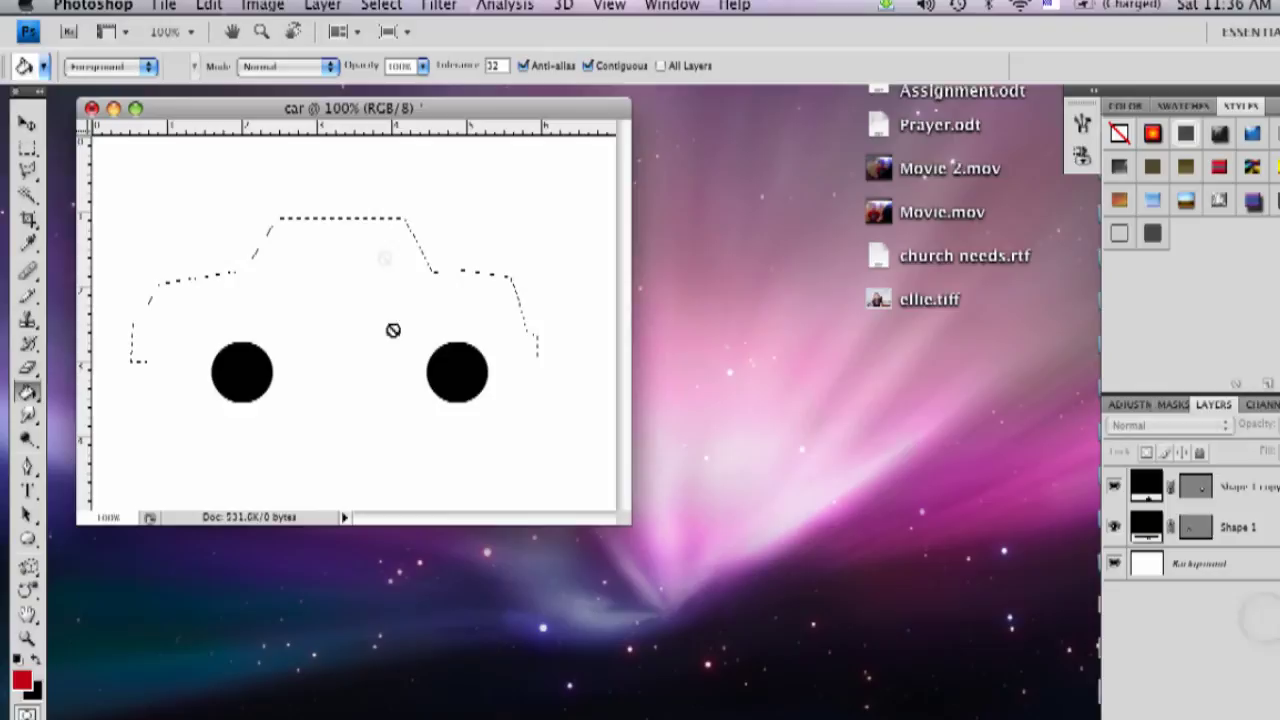
pyautogui.click(1230, 643)
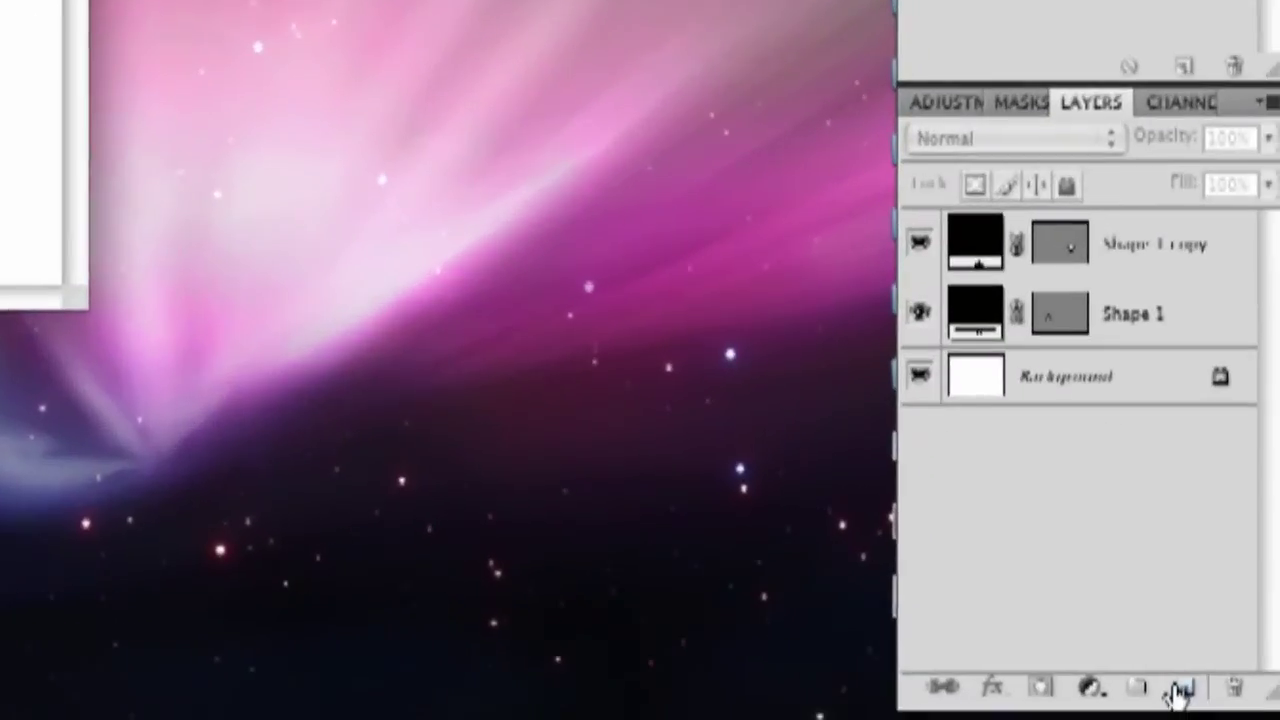
# - Fill the car-body selection red on a new layer, then deselect it
pyautogui.click(1267, 719)
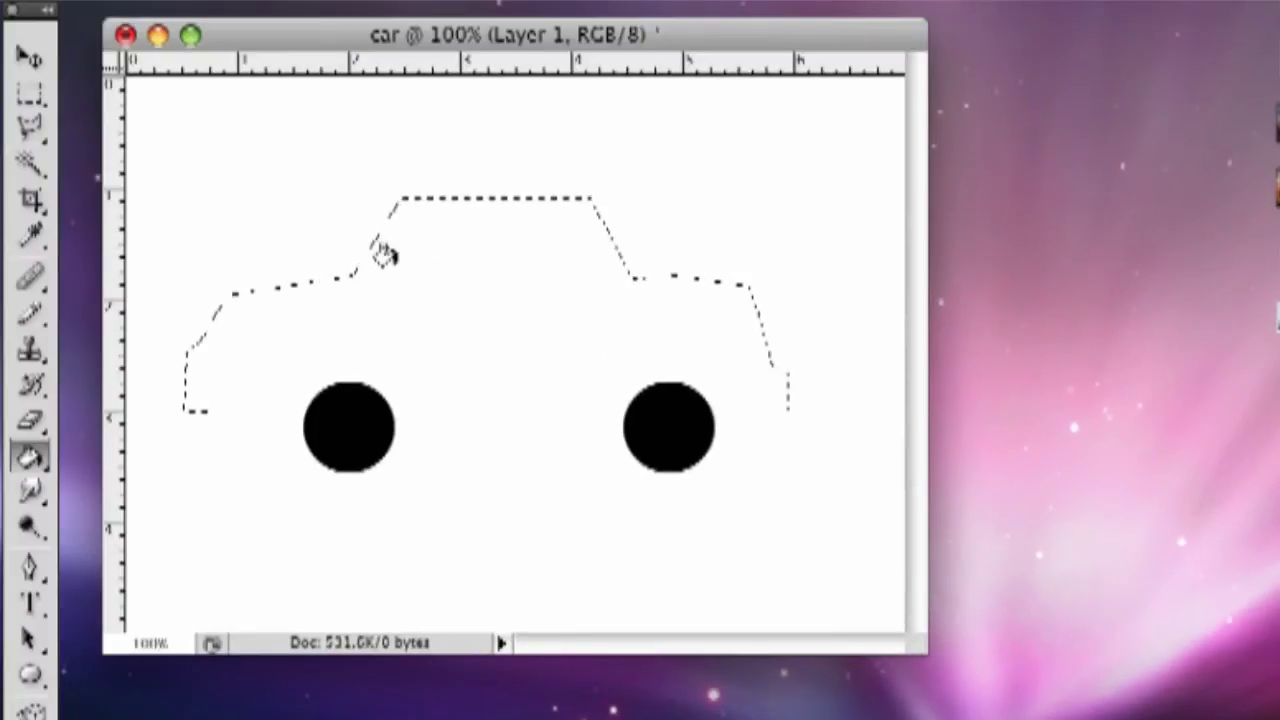
pyautogui.click(382, 251)
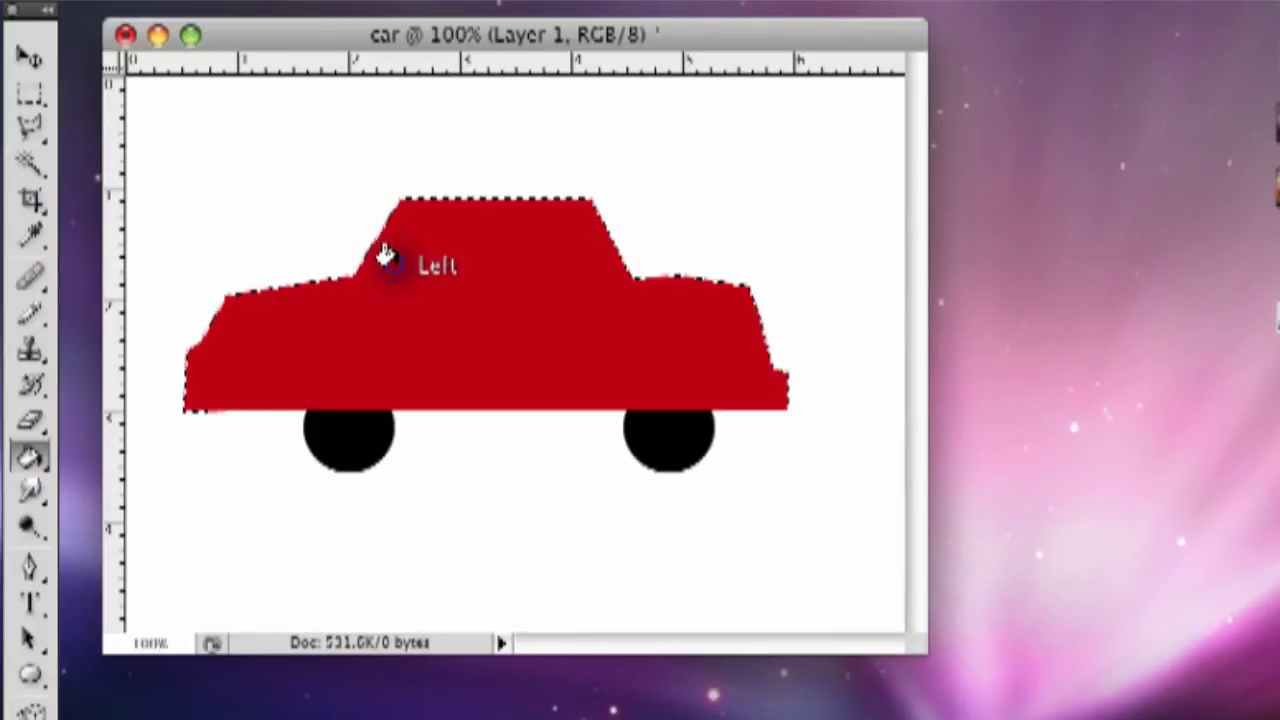
pyautogui.click(30, 57)
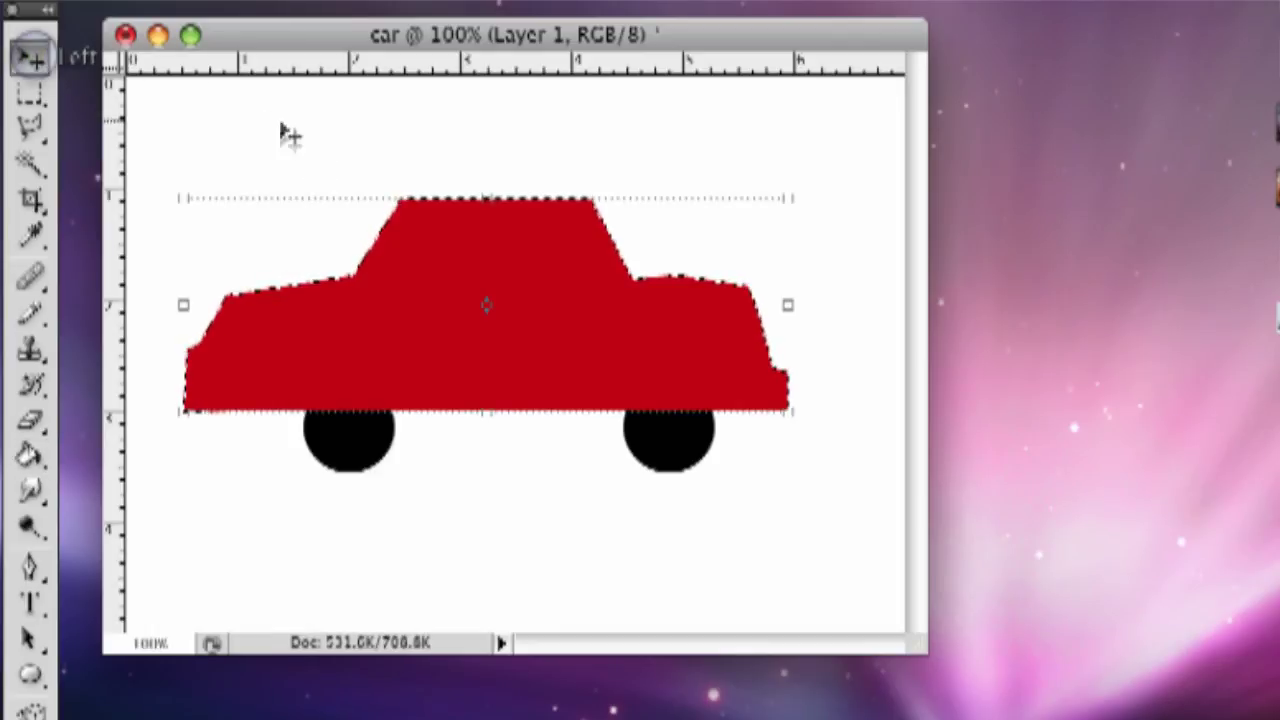
pyautogui.click(30, 92)
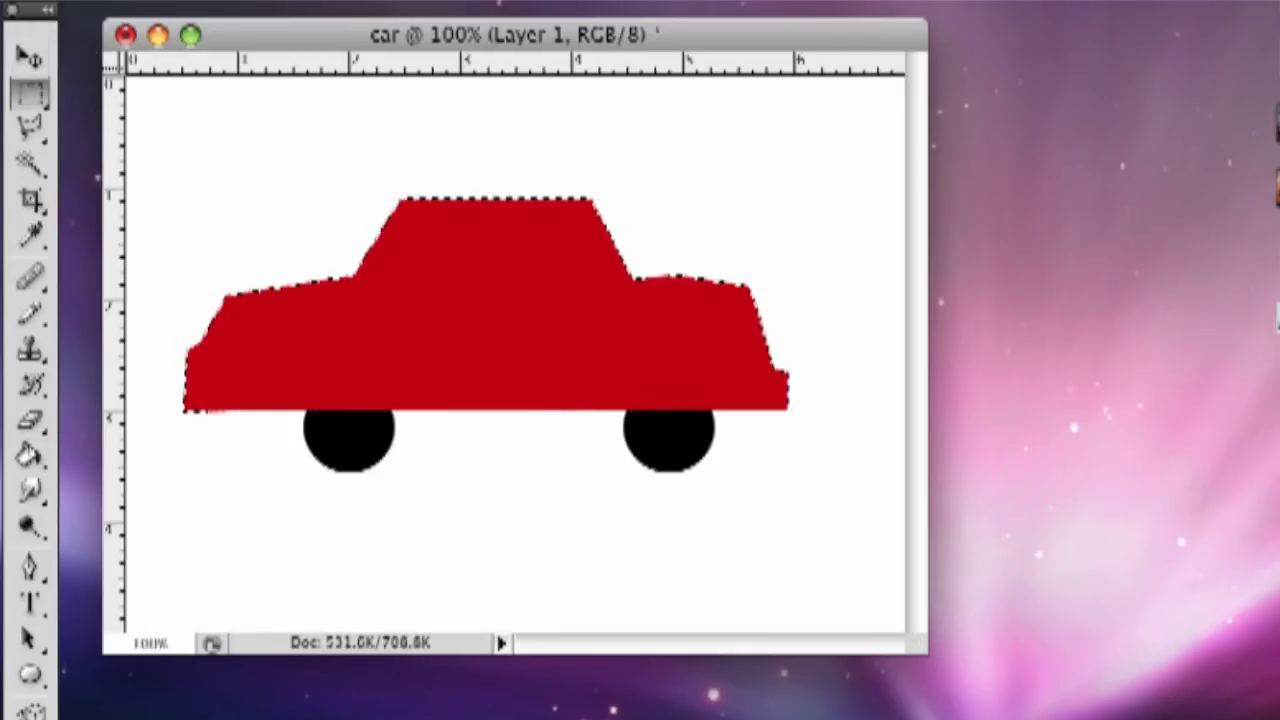
pyautogui.click(296, 142)
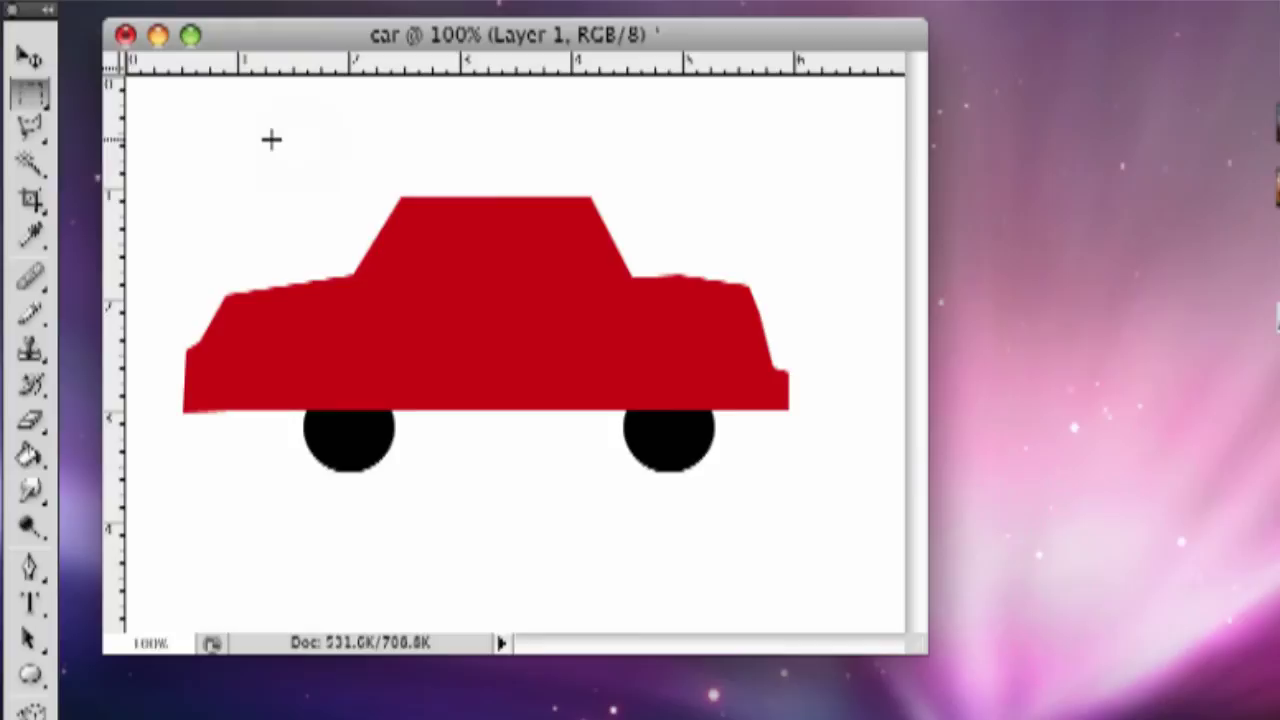
# - Nudge the red car body slightly to the right
pyautogui.click(30, 57)
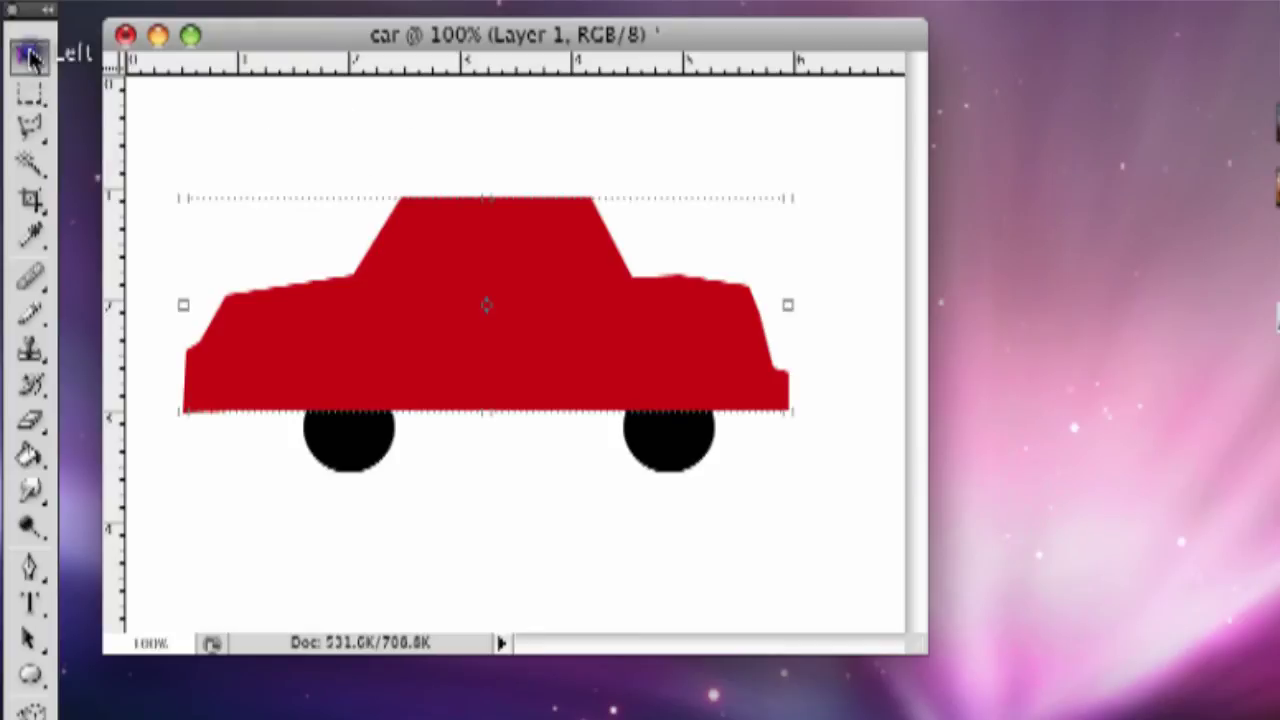
pyautogui.moveTo(621, 372); pyautogui.dragTo(638, 372)
pyautogui.click(459, 130)
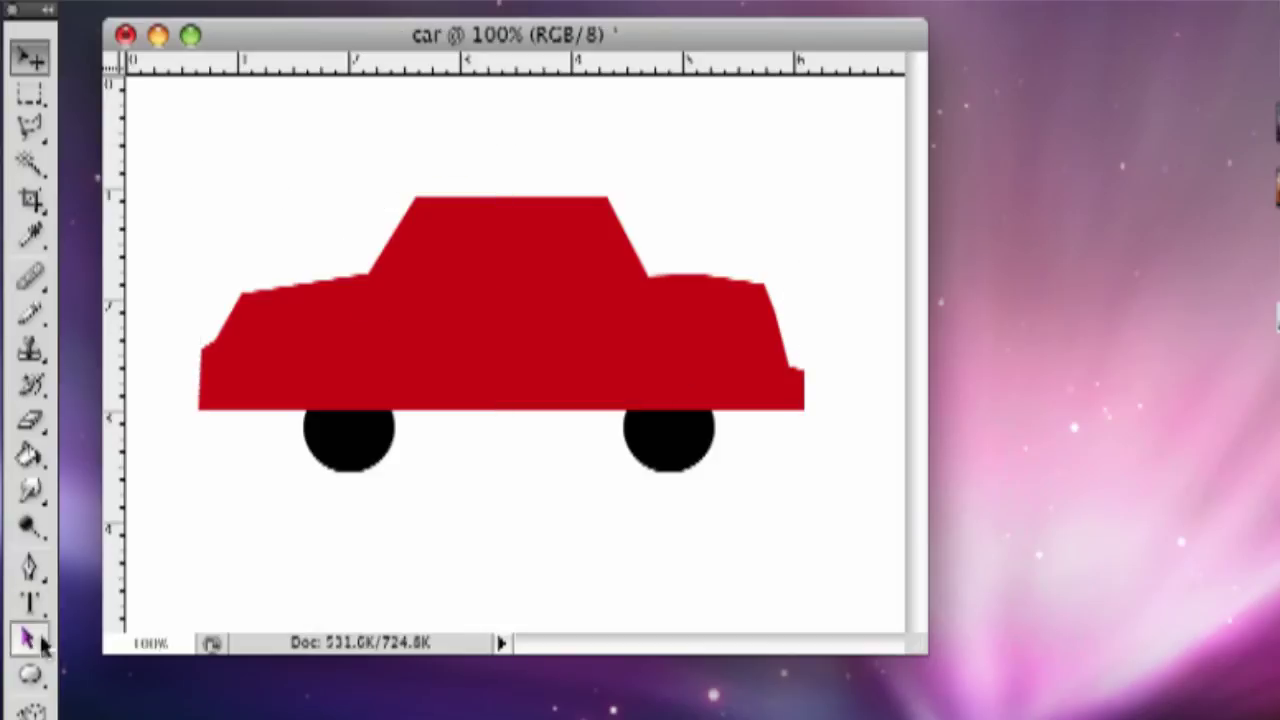
# - Select the front window with the Polygonal Lasso and add a new layer for it
pyautogui.click(30, 88)
pyautogui.click(30, 125)
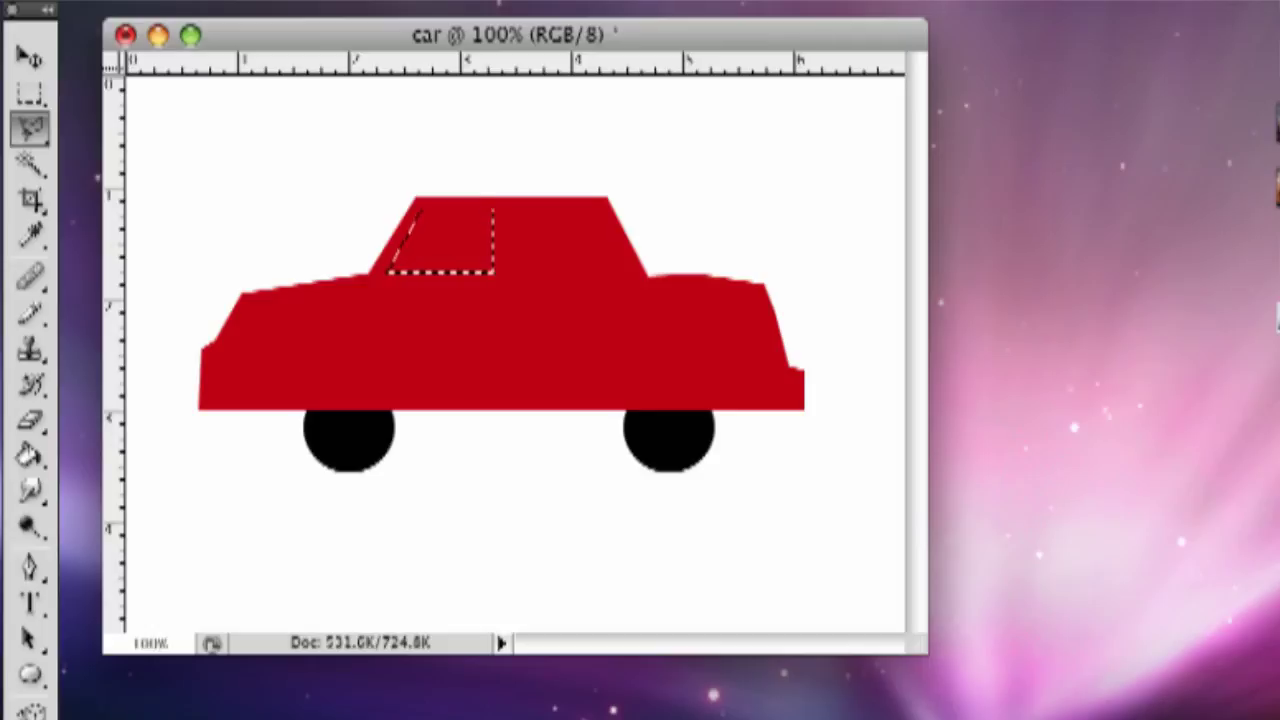
pyautogui.press('super+j')
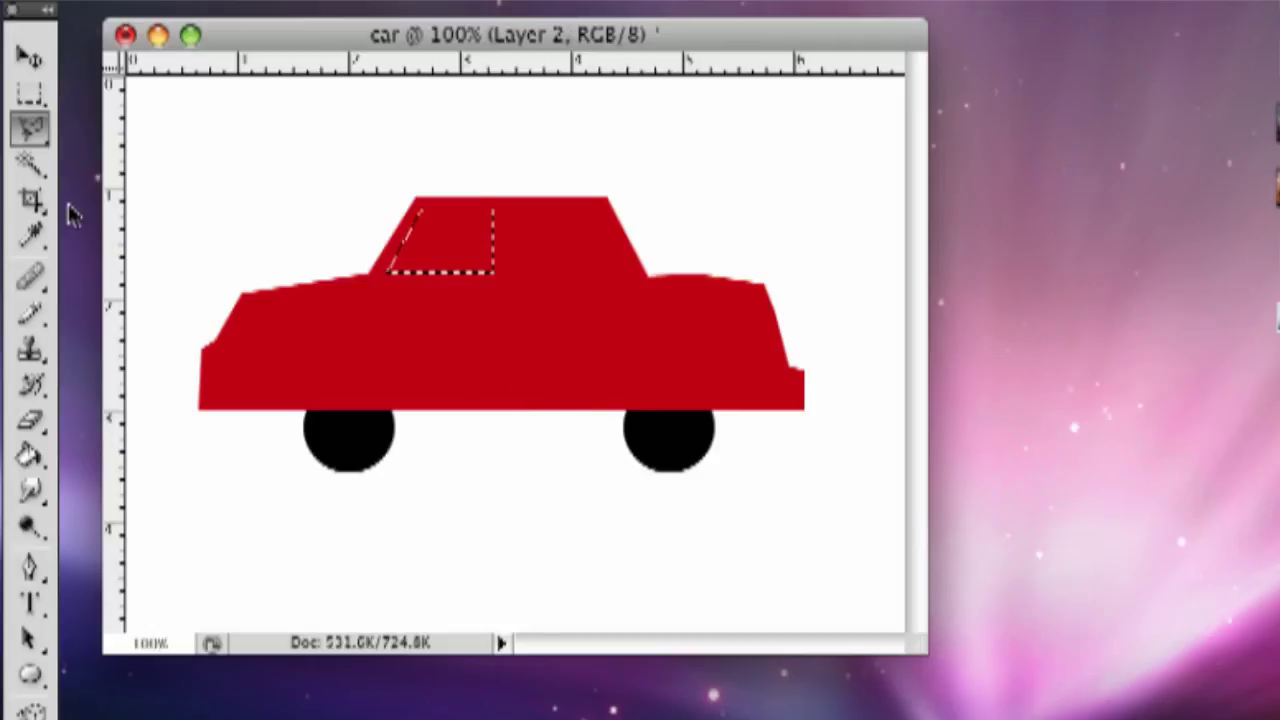
# - Set the foreground to near-white and Paint Bucket-fill the front window
pyautogui.click(29, 456)
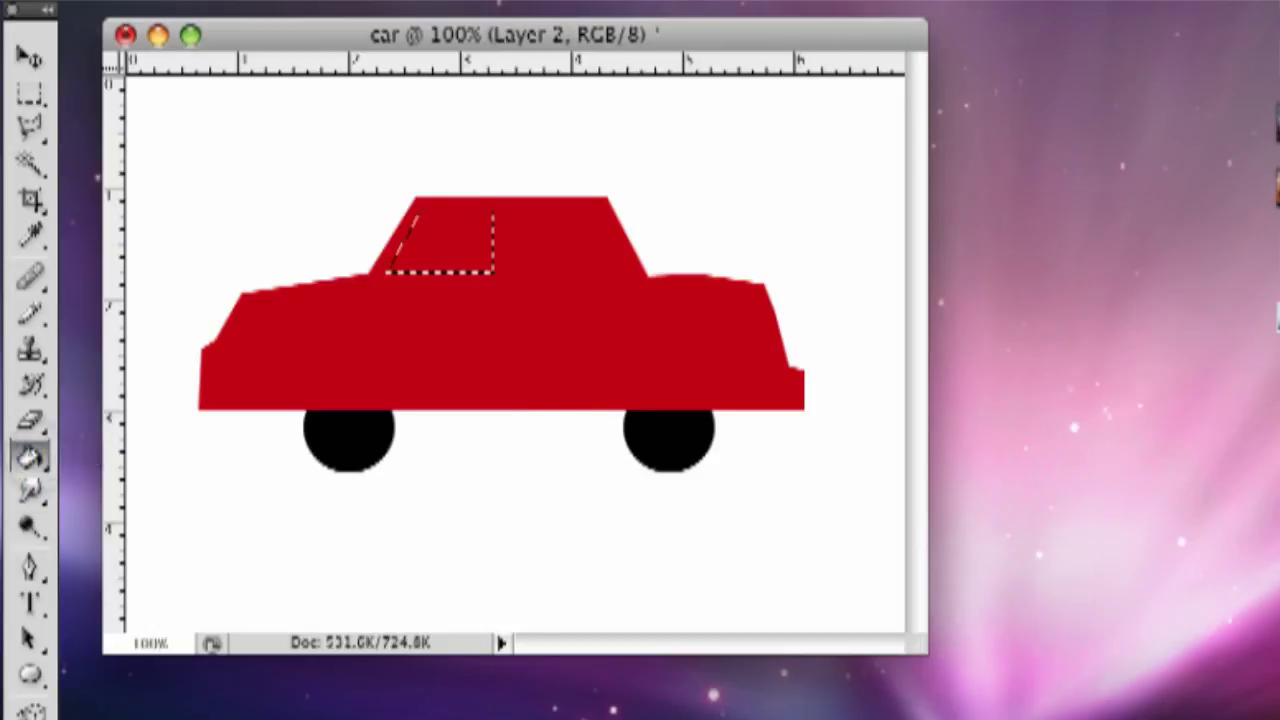
pyautogui.click(28, 715)
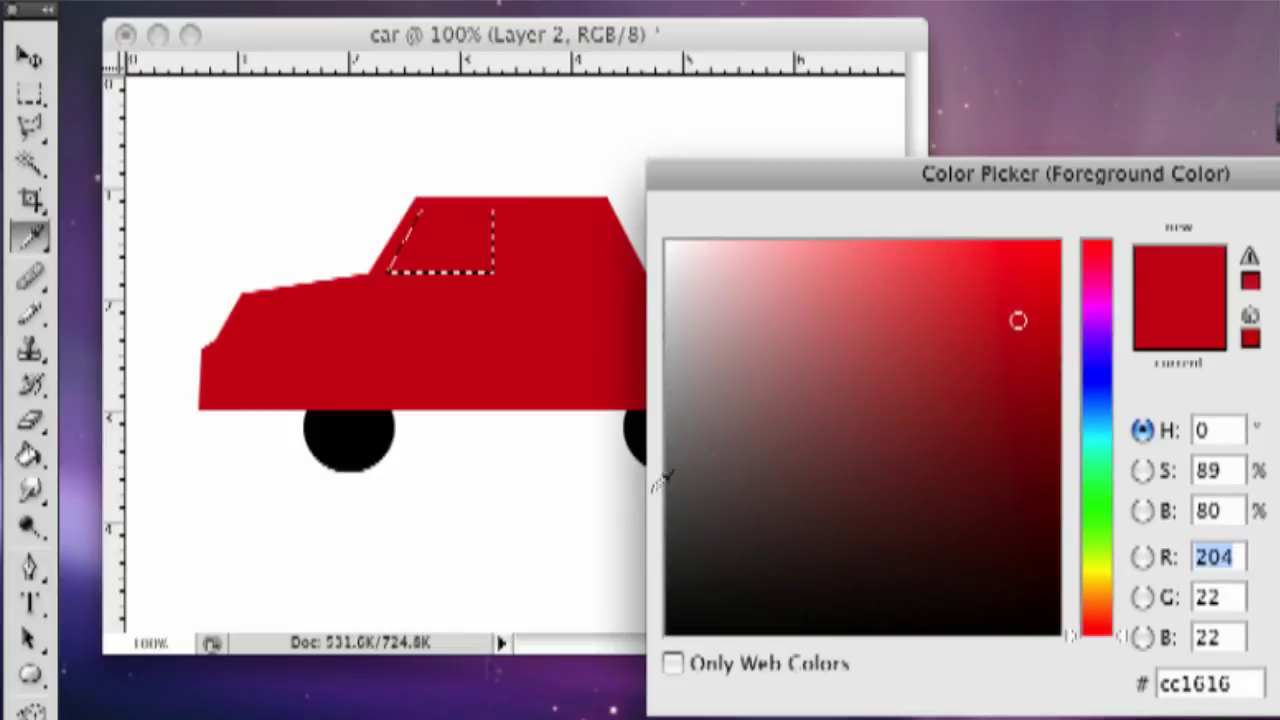
pyautogui.click(670, 249)
pyautogui.press('Return')
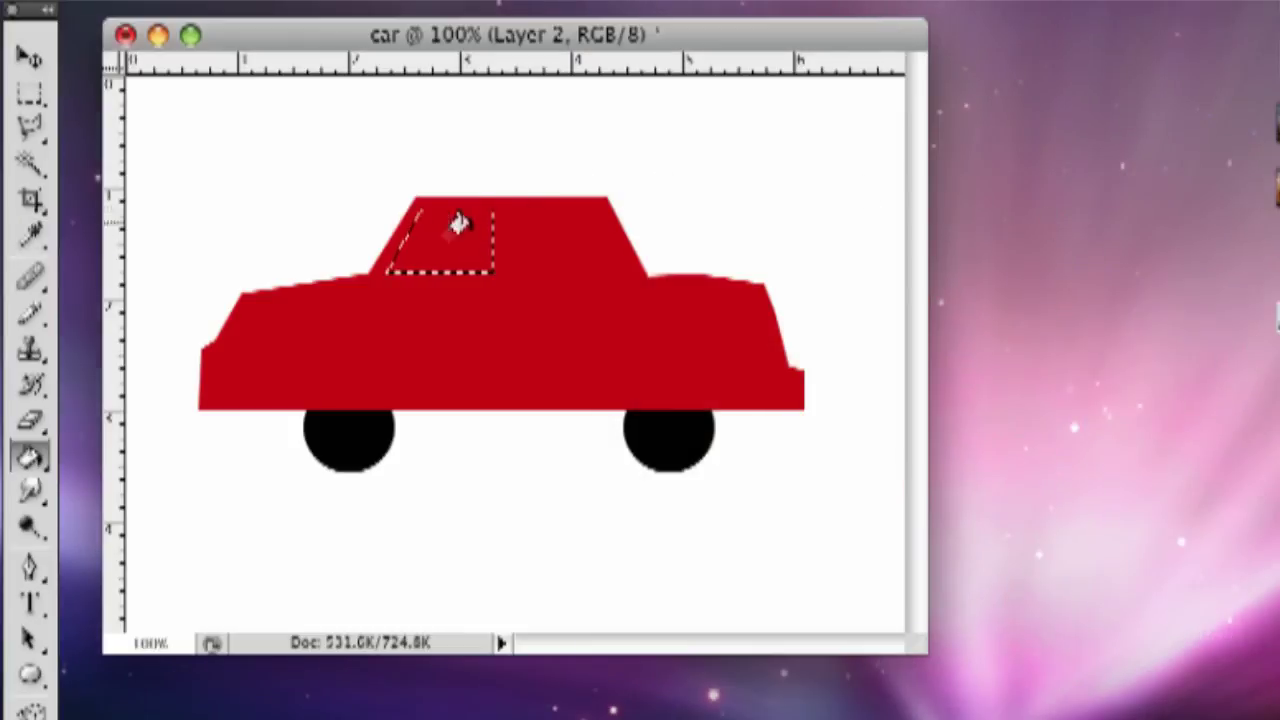
pyautogui.click(426, 232)
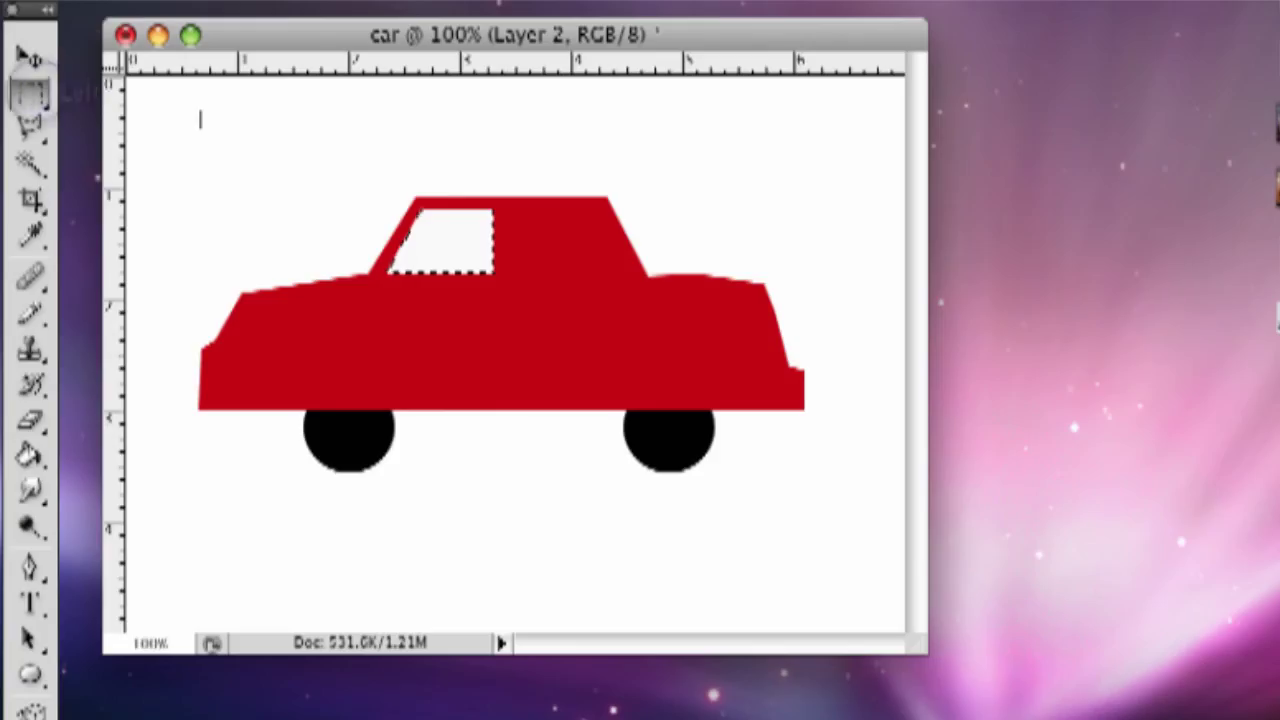
# - Deselect the front window and trace the four-corner rear window outline with the Polygonal Lasso
pyautogui.click(200, 117)
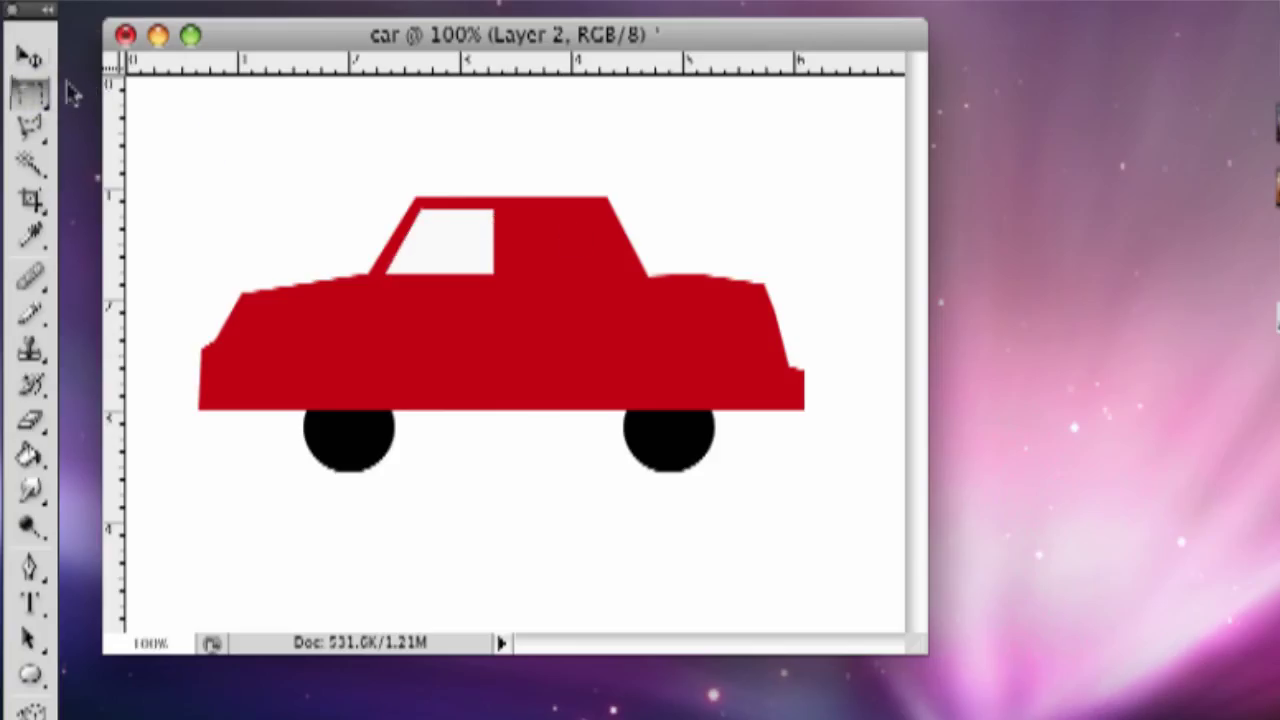
pyautogui.click(33, 132)
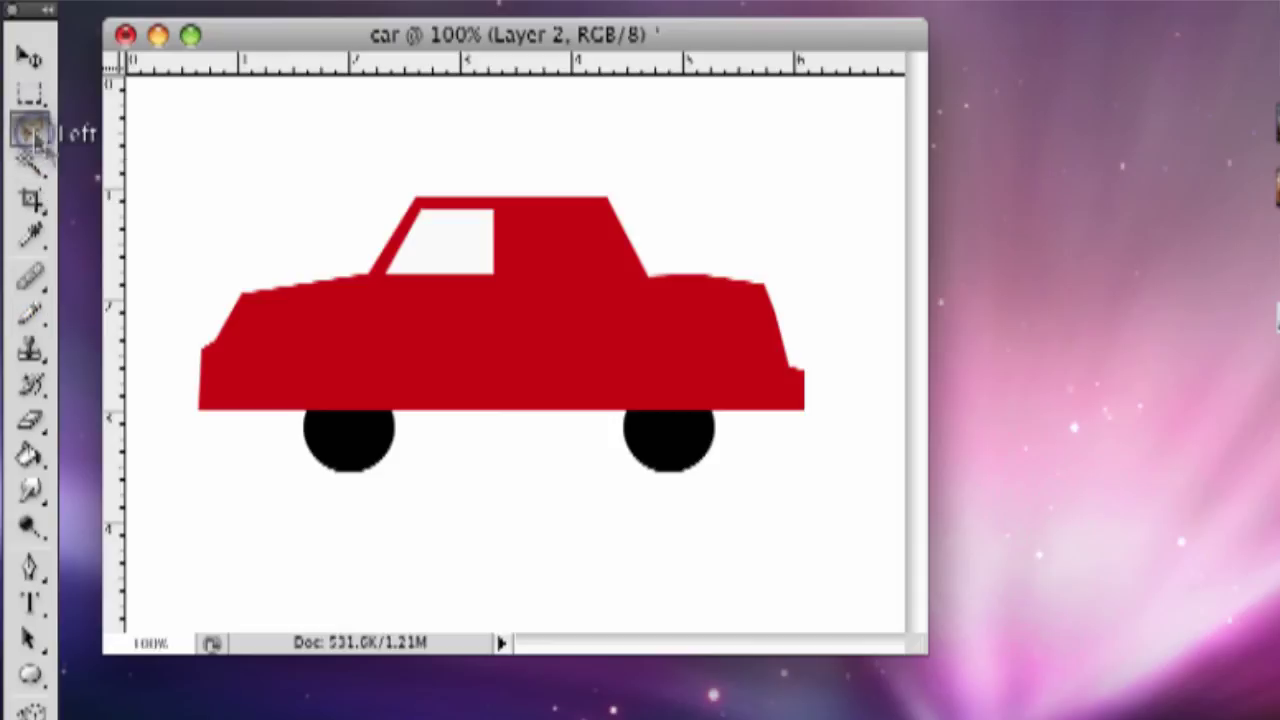
pyautogui.moveTo(506, 205); pyautogui.dragTo(508, 260)
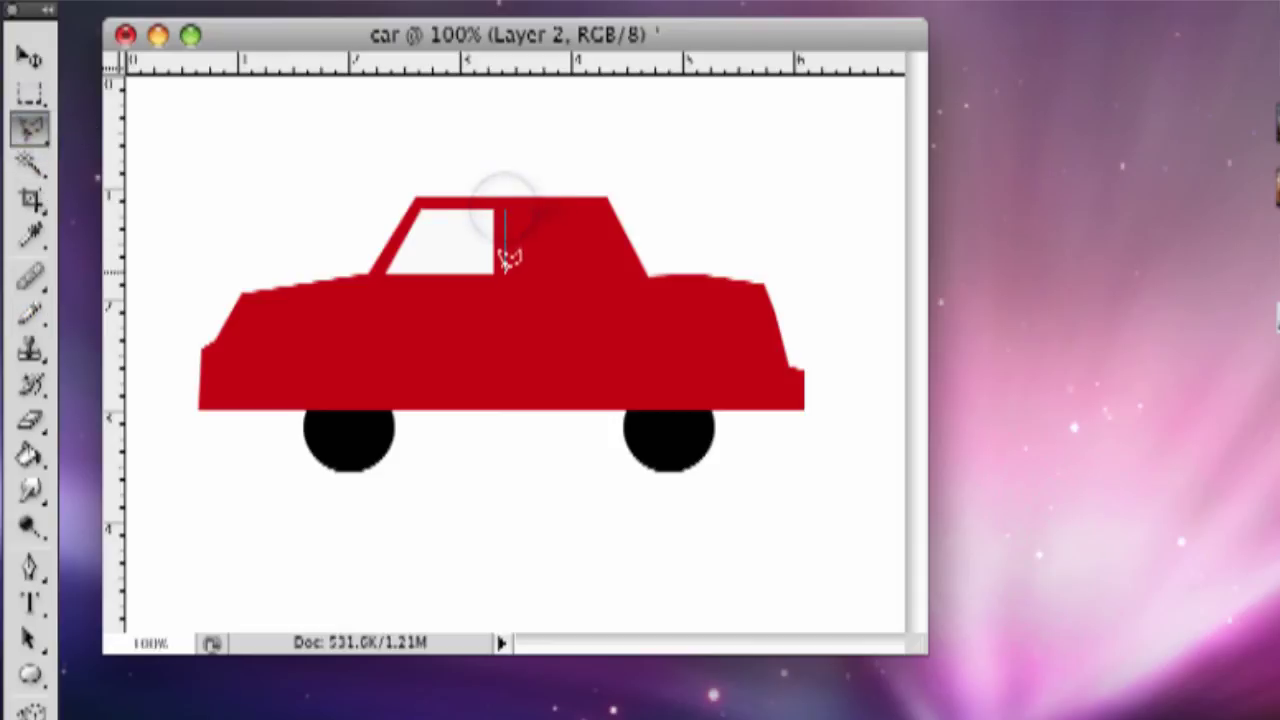
pyautogui.click(506, 271)
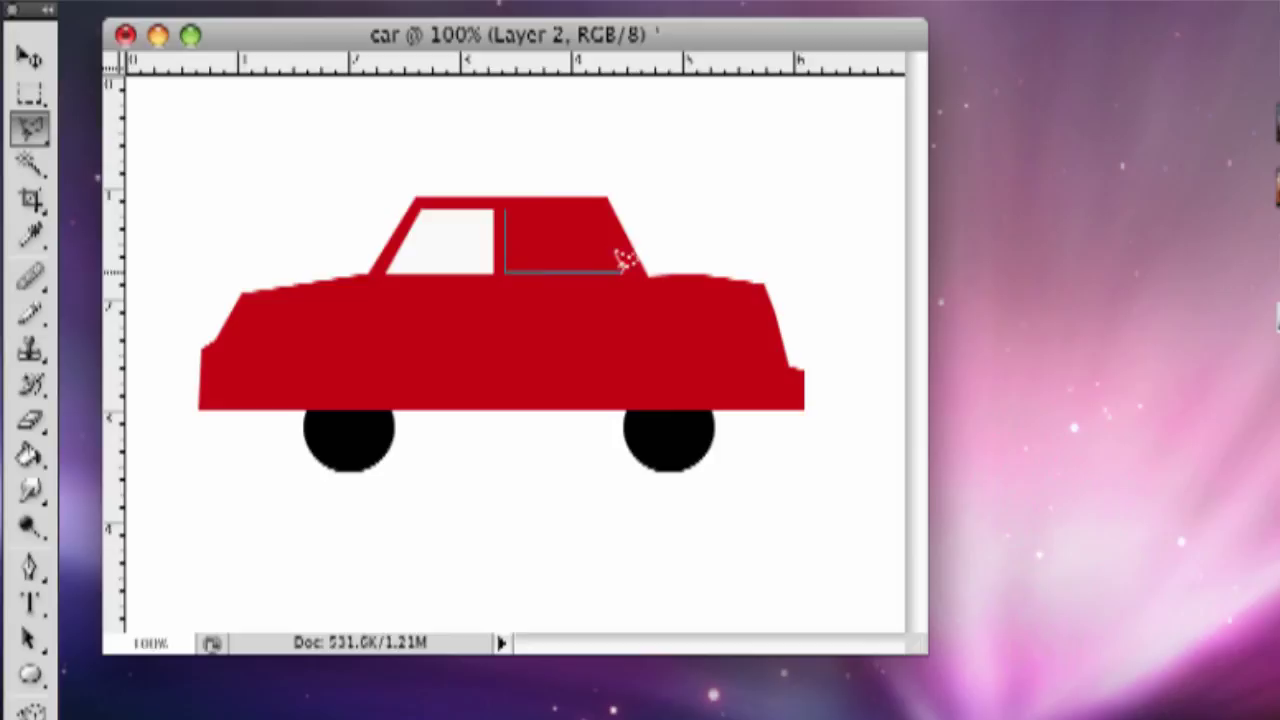
pyautogui.click(628, 270)
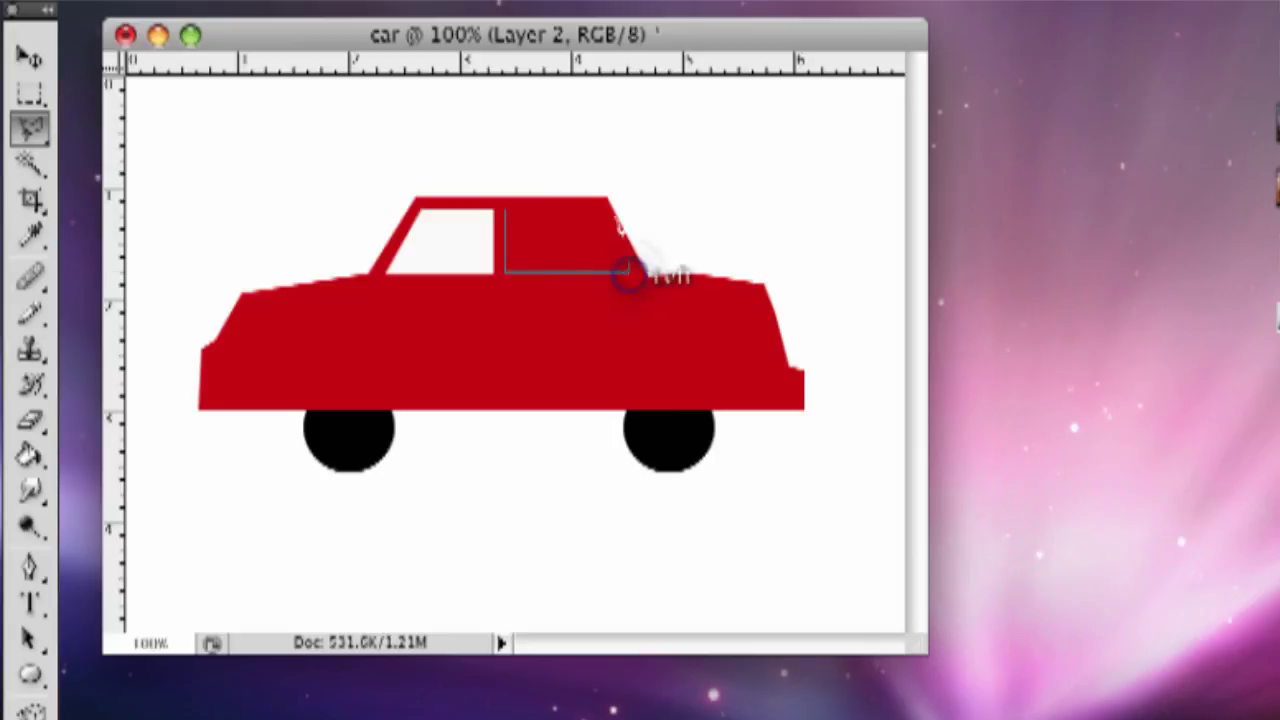
pyautogui.click(599, 206)
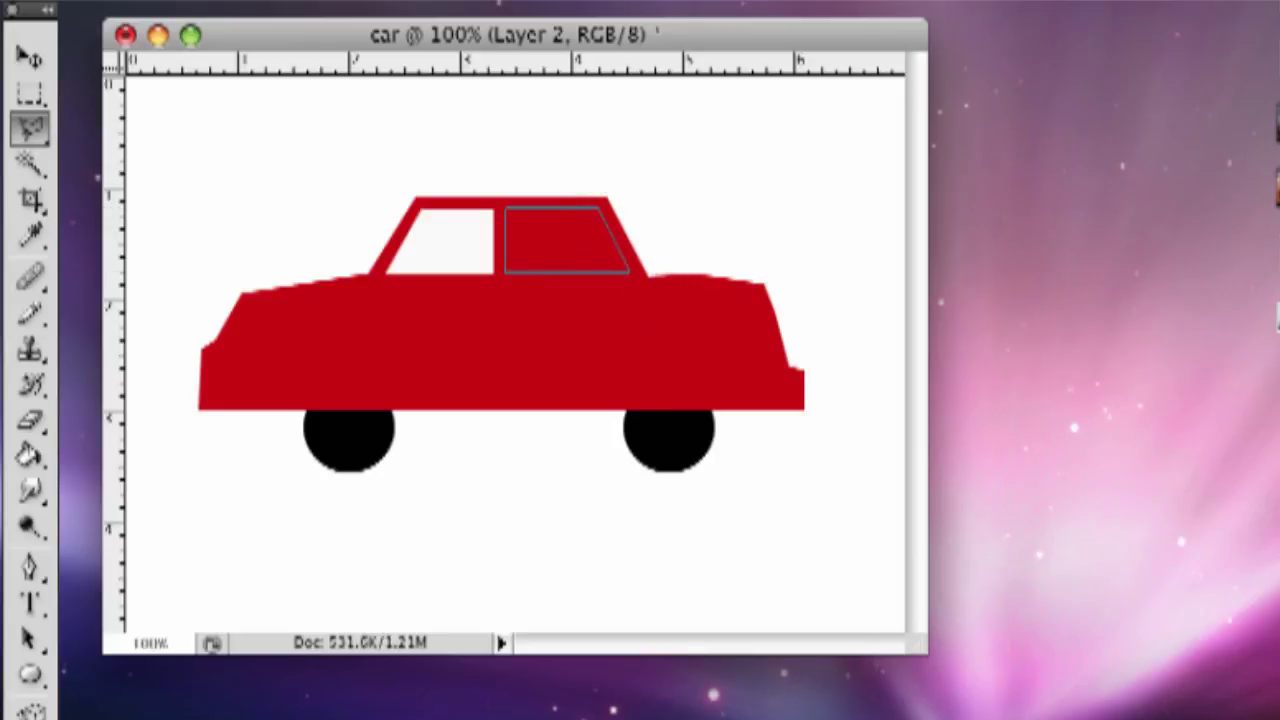
pyautogui.click(507, 207)
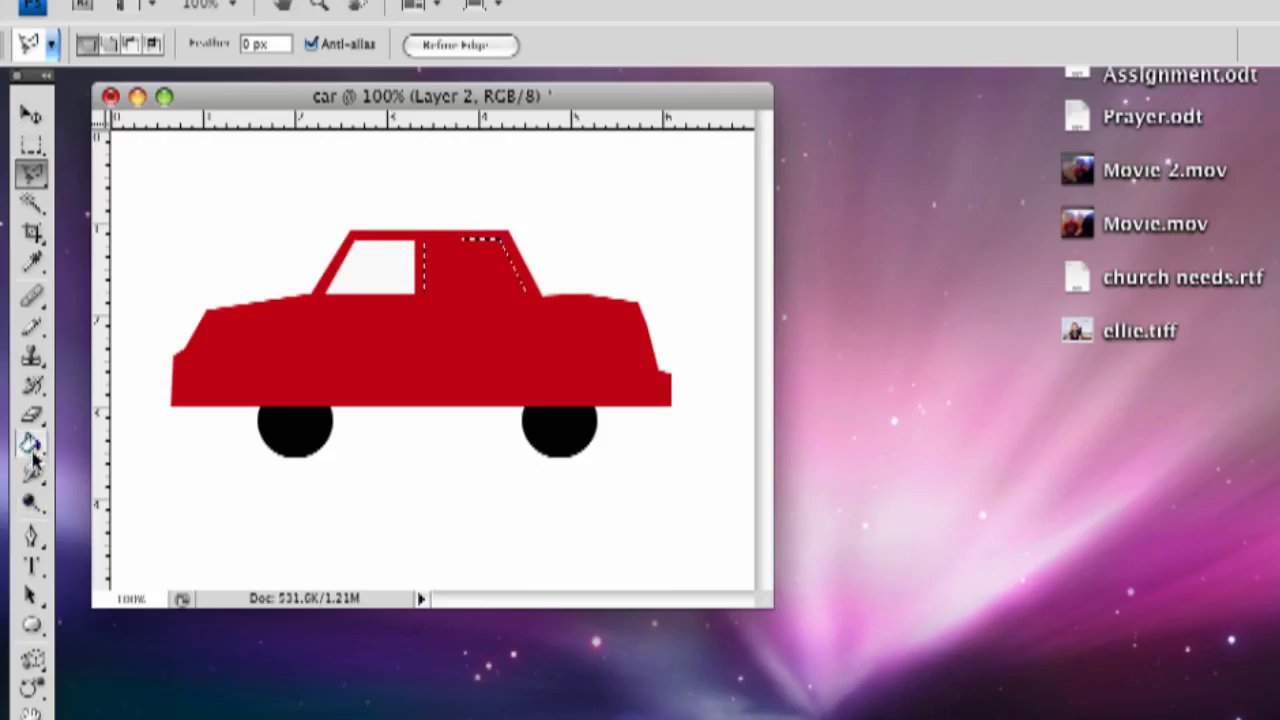
# - Paint Bucket-fill the rear window near-white, then deselect it
pyautogui.click(31, 448)
pyautogui.click(440, 264)
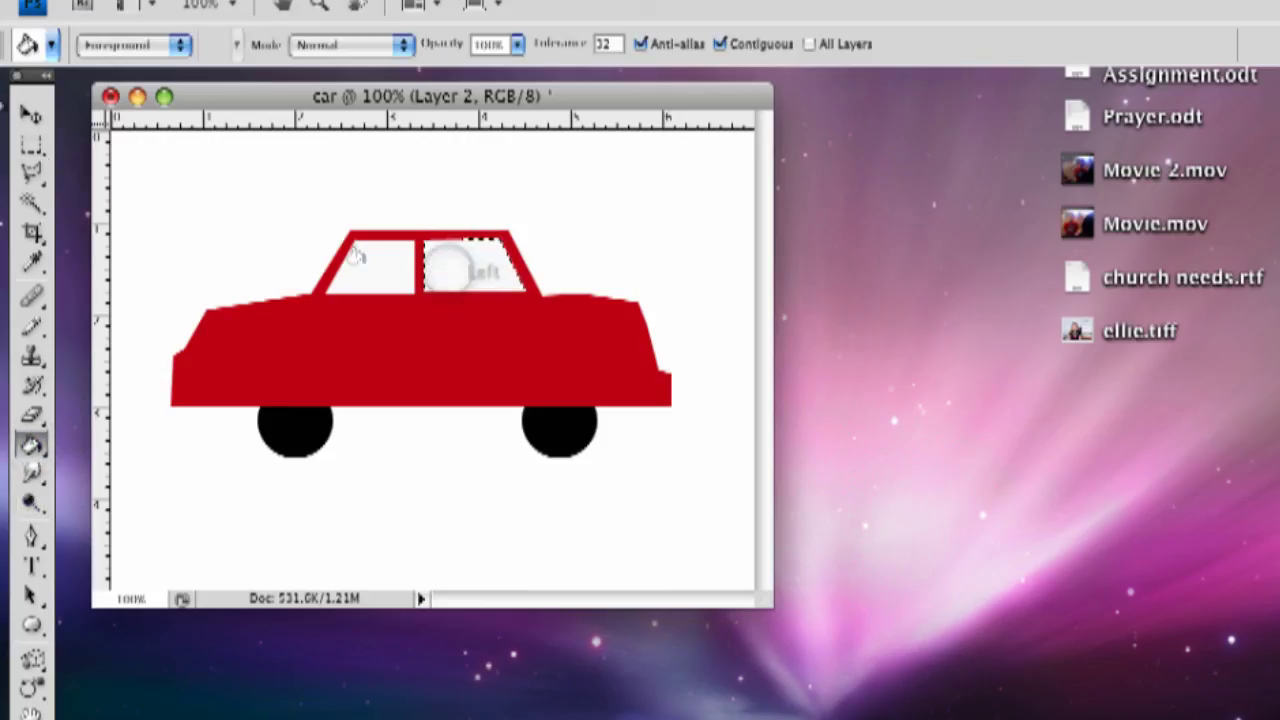
pyautogui.click(31, 115)
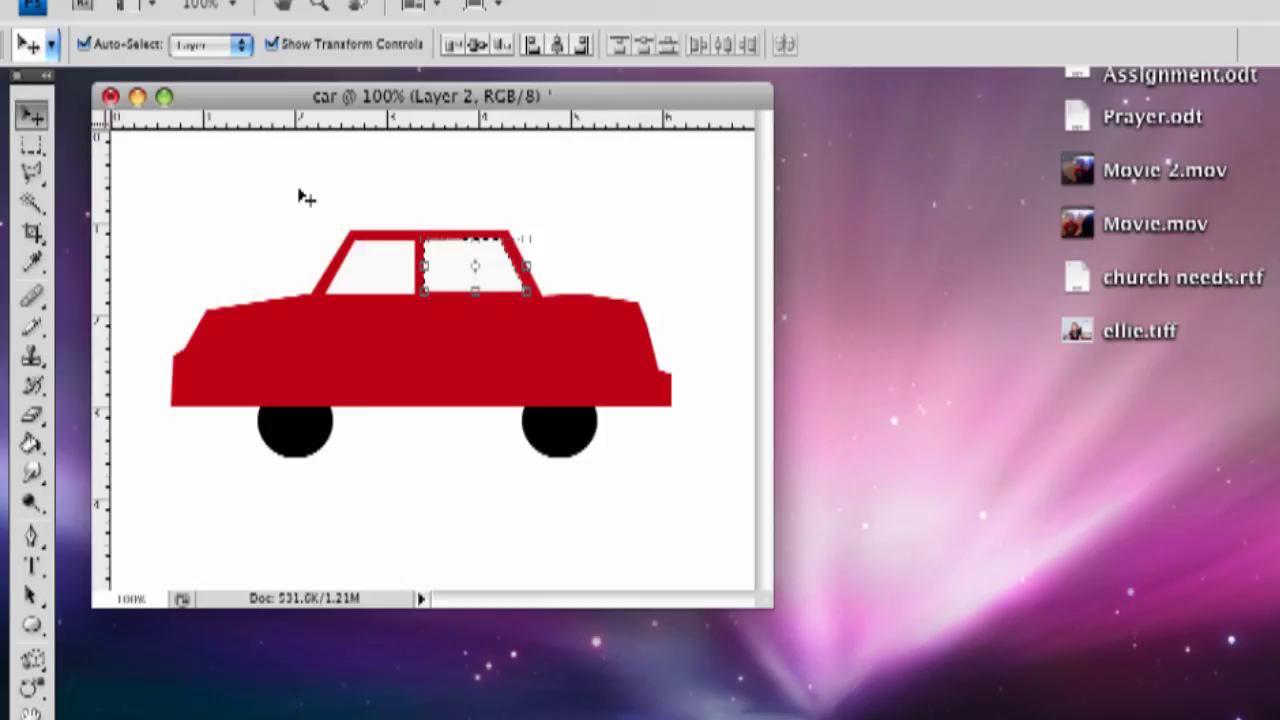
pyautogui.press('m')
pyautogui.click(229, 186)
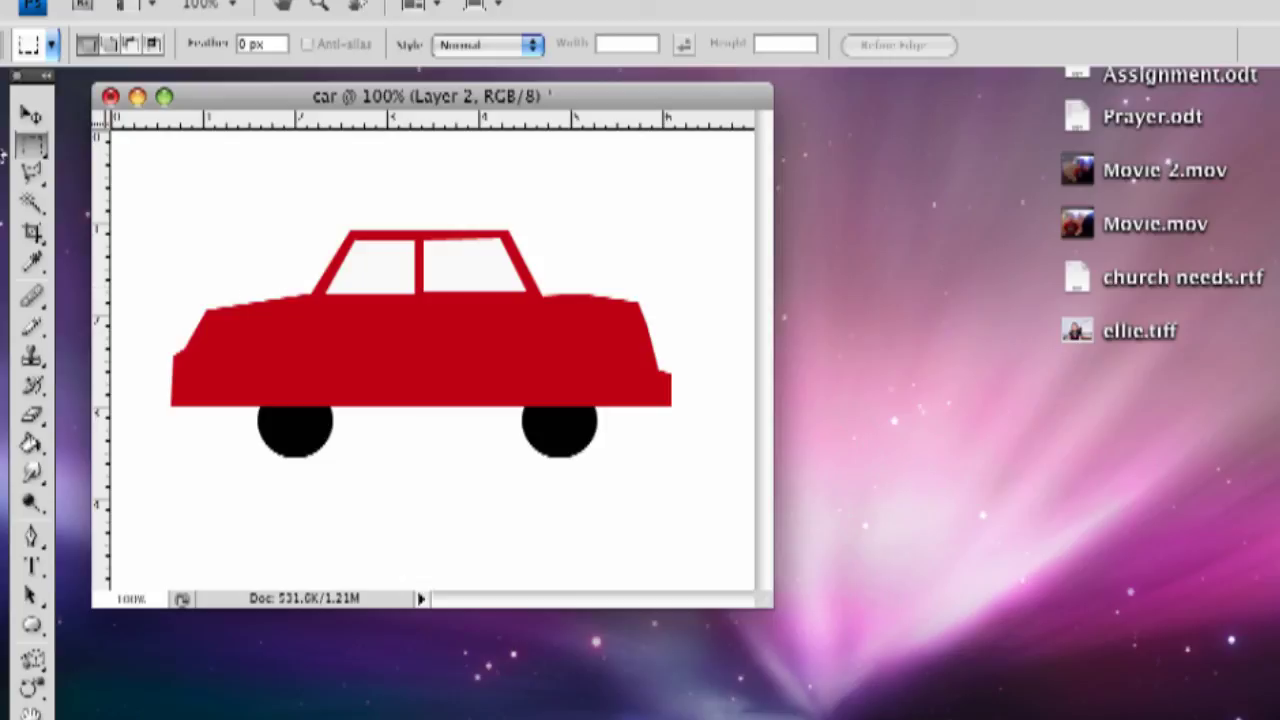
pyautogui.click(32, 116)
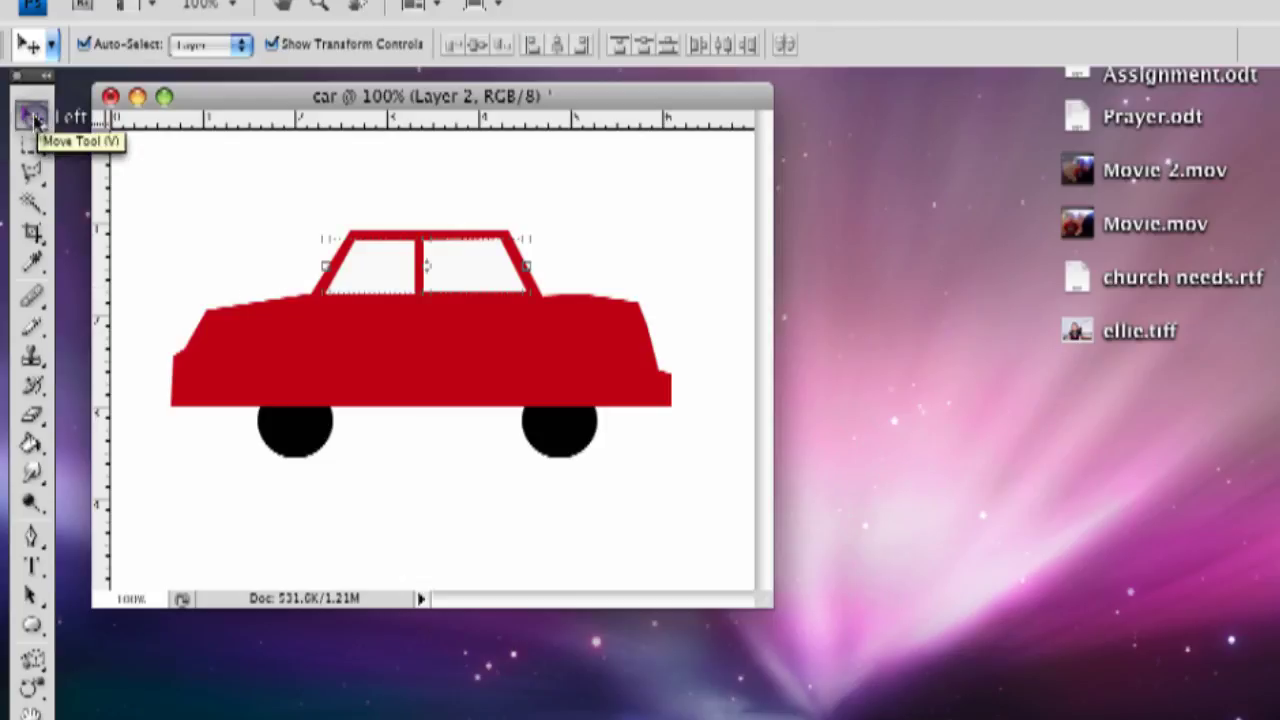
pyautogui.click(205, 207)
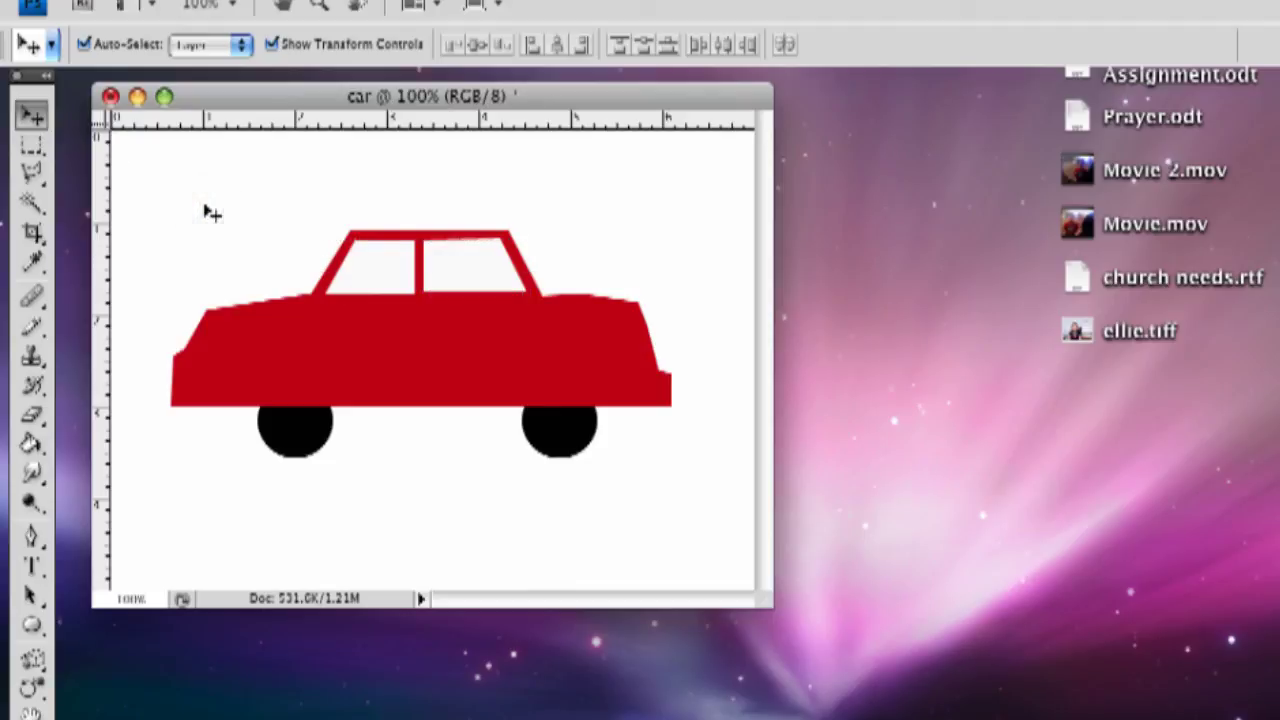